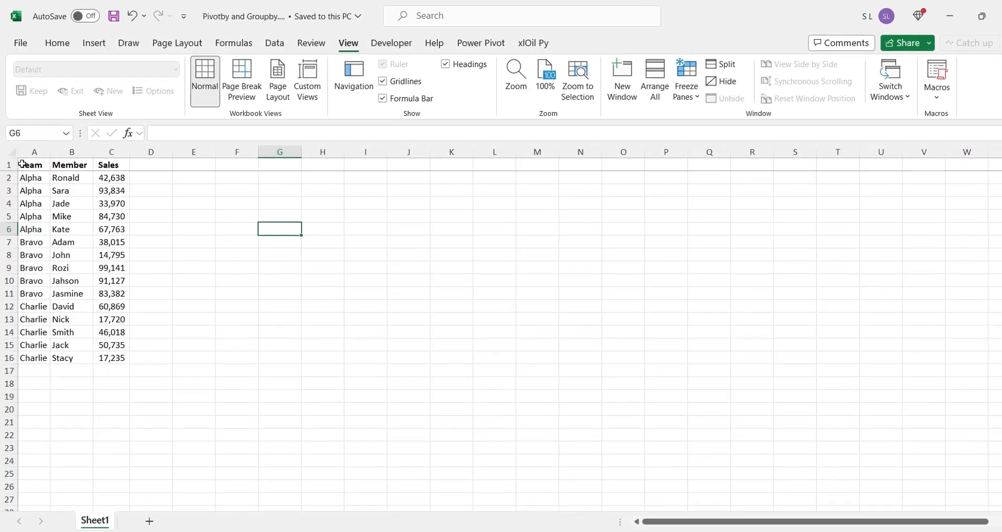
pyautogui.moveTo(26, 164); pyautogui.dragTo(99, 325)
pyautogui.moveTo(128, 423); pyautogui.dragTo(135, 455)
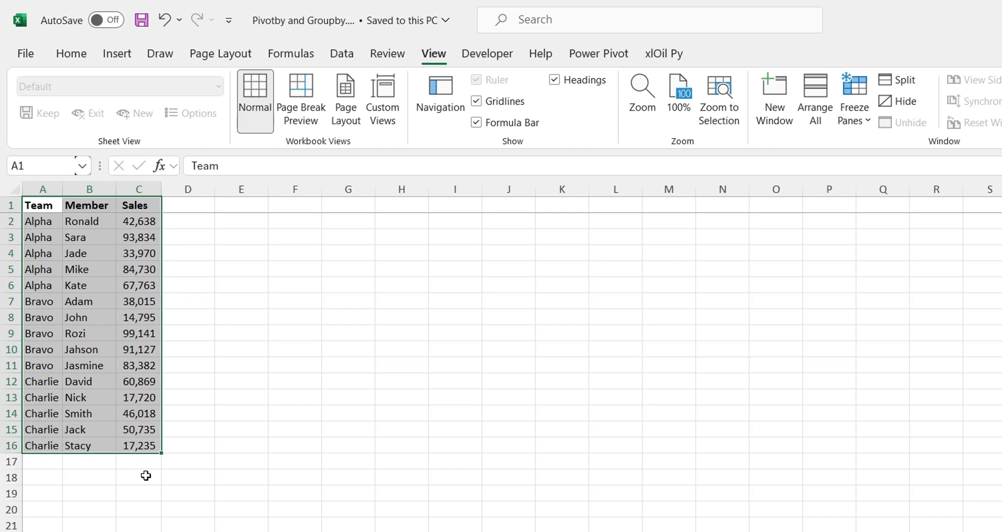
# Copy the Team column to E1 and remove the duplicate team names from the copy
pyautogui.moveTo(32, 348); pyautogui.dragTo(26, 162)
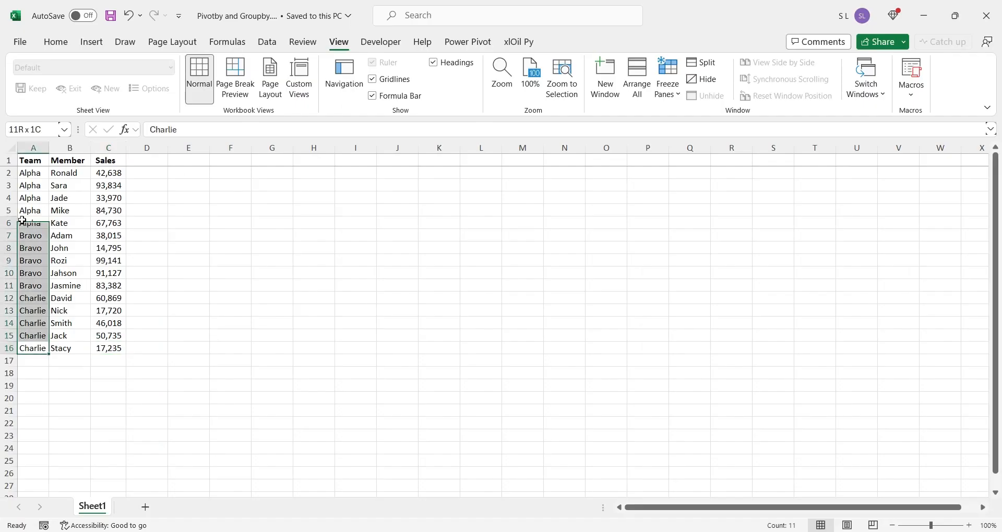
pyautogui.hotkey('ctrl', 'c')
pyautogui.rightClick(197, 161)
pyautogui.click(248, 188)
pyautogui.click(266, 41)
pyautogui.click(684, 79)
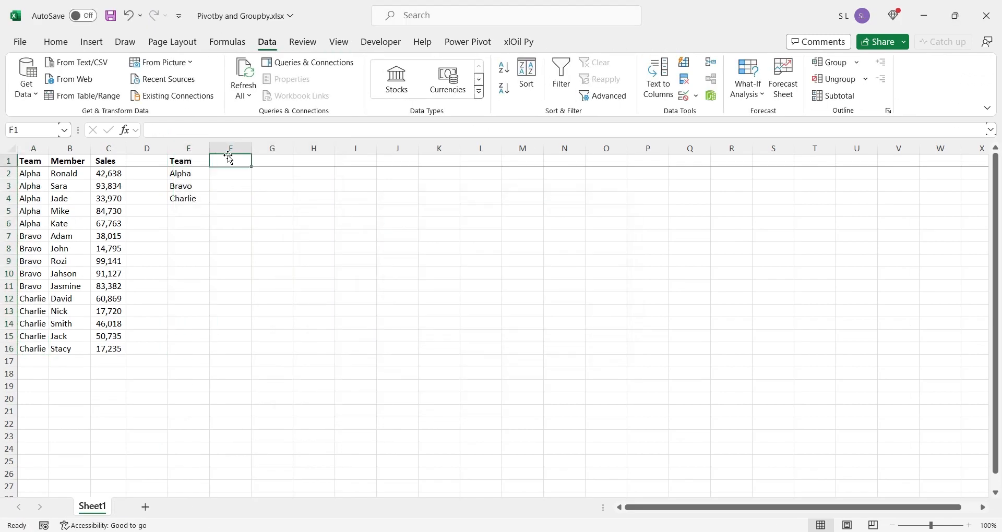
# Under a Sales header in F1, add up column C for each team with SUMIFS and total the results in F5
pyautogui.write('Sales')
pyautogui.press('Return')
pyautogui.write('=sumifs')
pyautogui.click(108, 149)
pyautogui.write(',')
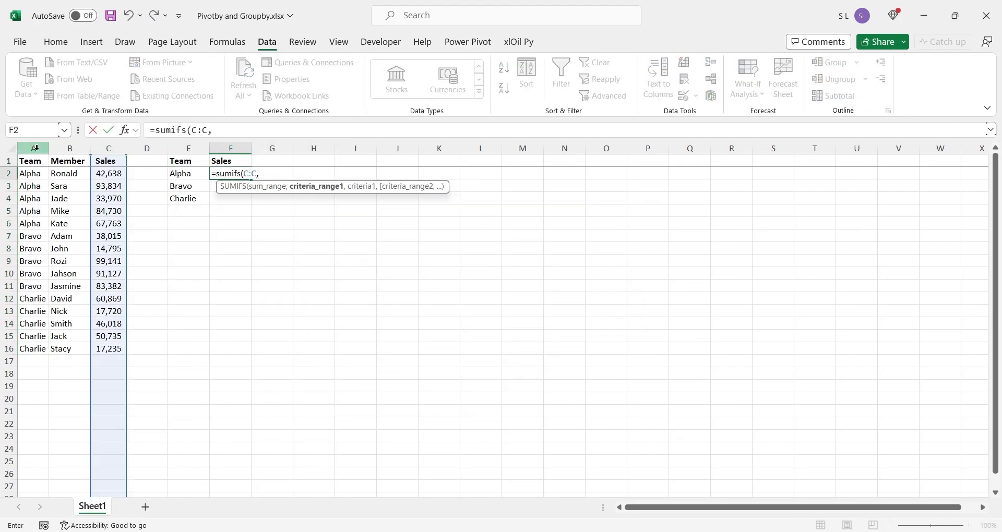
pyautogui.click(33, 149)
pyautogui.click(189, 174)
pyautogui.doubleClick(252, 179)
# Format the team sales in F2:F5 with thousands separators and no decimals
pyautogui.moveTo(232, 174); pyautogui.dragTo(242, 211)
pyautogui.click(56, 42)
pyautogui.click(471, 88)
pyautogui.doubleClick(506, 88)
pyautogui.click(312, 198)
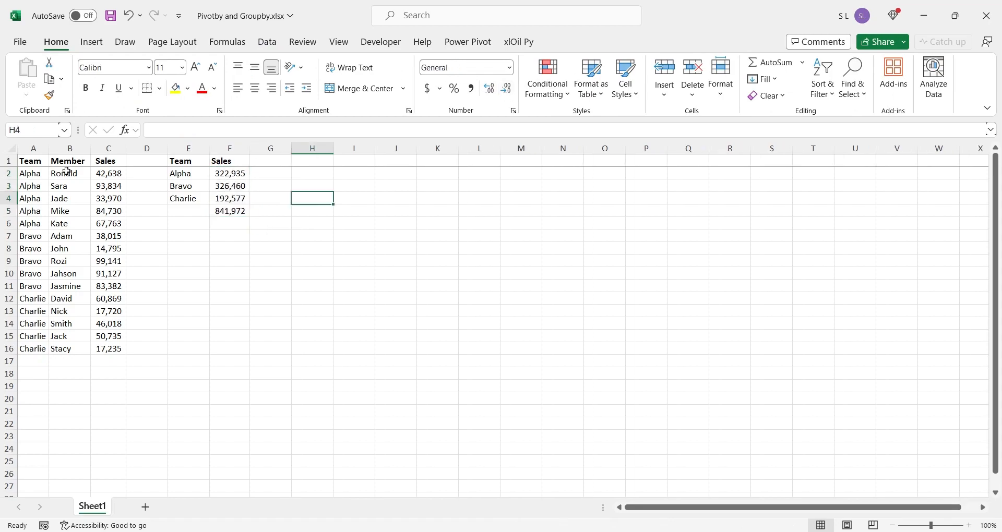
# Create a PivotTable from columns A:C at H1 on the existing sheet, with Team as rows and Sales as values
pyautogui.moveTo(33, 149); pyautogui.dragTo(108, 148)
pyautogui.click(92, 42)
pyautogui.click(31, 70)
pyautogui.click(293, 331)
pyautogui.click(456, 396)
pyautogui.moveTo(806, 259); pyautogui.dragTo(934, 466)
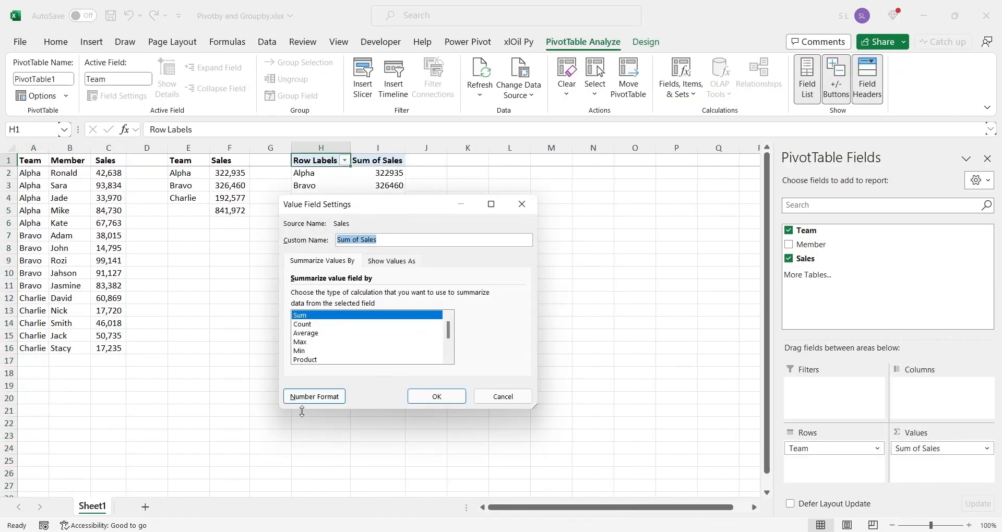
# Format the pivot's Sum of Sales field as numbers with thousands separators and no decimals
pyautogui.click(316, 396)
pyautogui.click(261, 209)
pyautogui.doubleClick(438, 234)
pyautogui.click(349, 246)
pyautogui.click(483, 453)
pyautogui.click(444, 396)
# Rename the pivot headers to Team and Sales, and filter out the (blank) team
pyautogui.write('TeamSales')
pyautogui.press('Return')
pyautogui.click(344, 161)
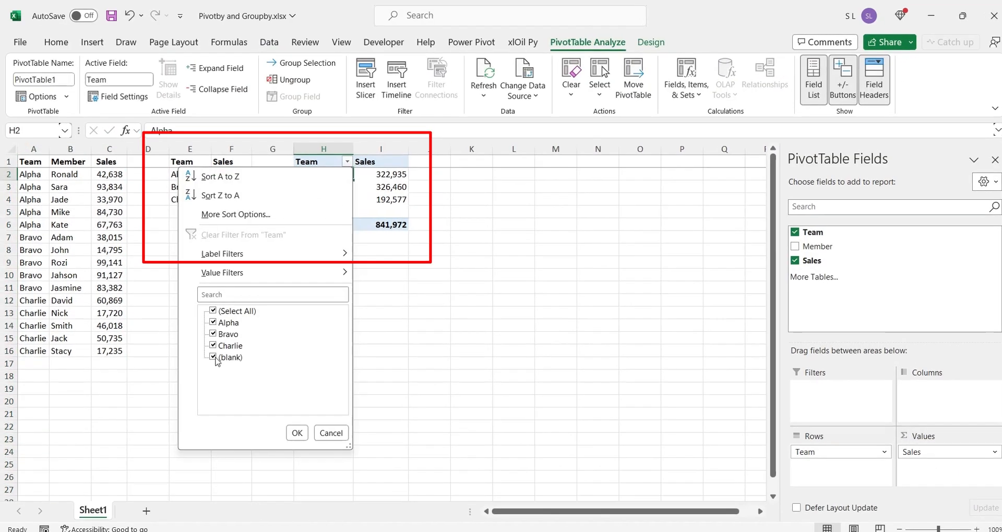
pyautogui.click(212, 355)
pyautogui.click(293, 428)
pyautogui.click(357, 269)
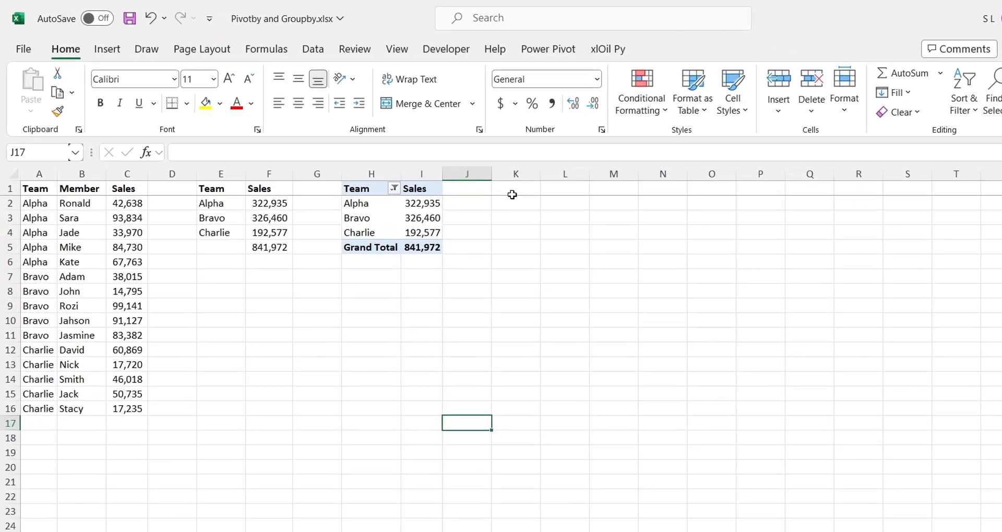
# Enter =GROUPBY(A1:A16,C1:C16,SUM) in K1 to total the sales by team, and dismiss the spill notice
pyautogui.click(849, 311)
pyautogui.write('=')
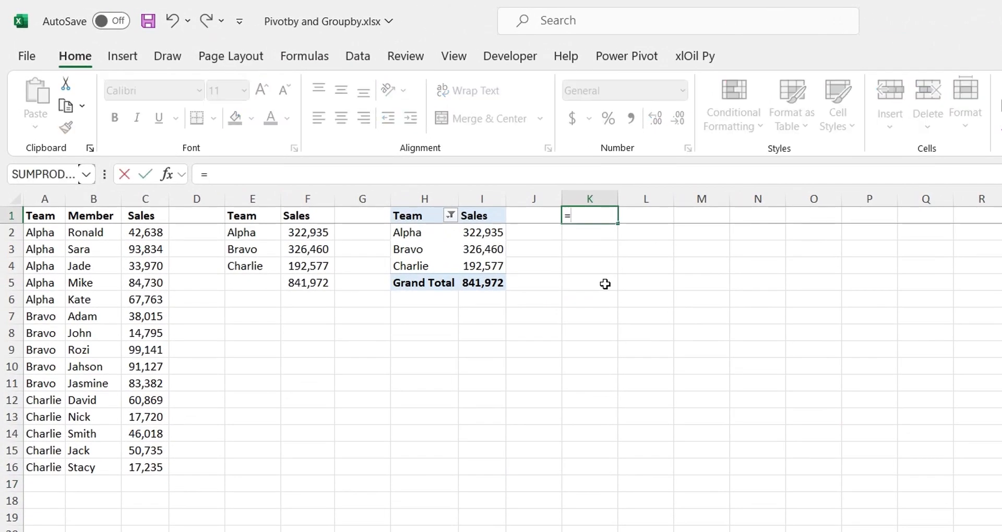
pyautogui.write('group')
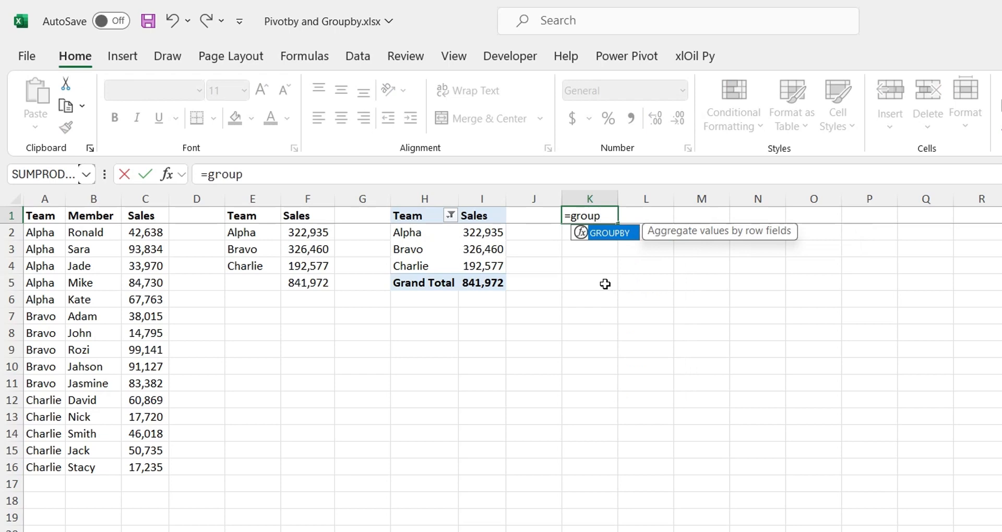
pyautogui.write('by(')
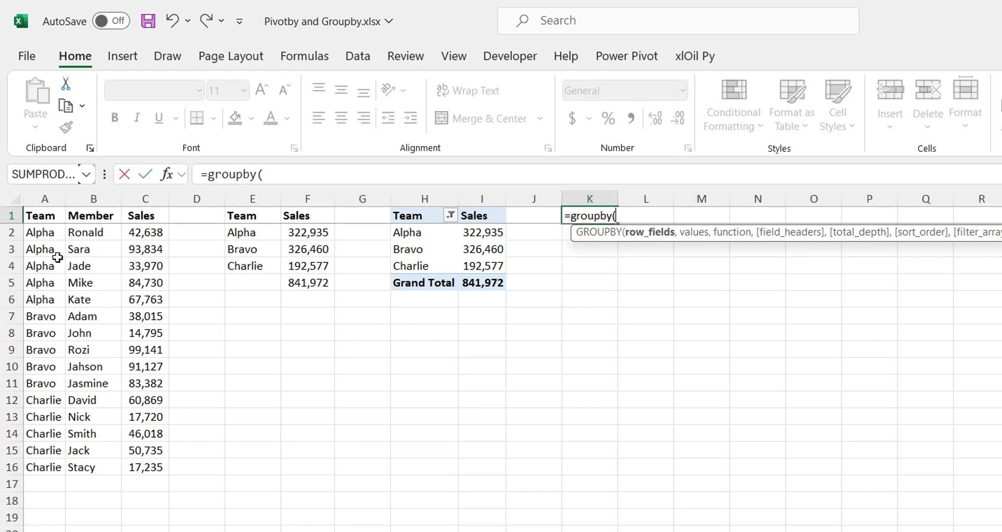
pyautogui.moveTo(38, 212); pyautogui.dragTo(59, 463)
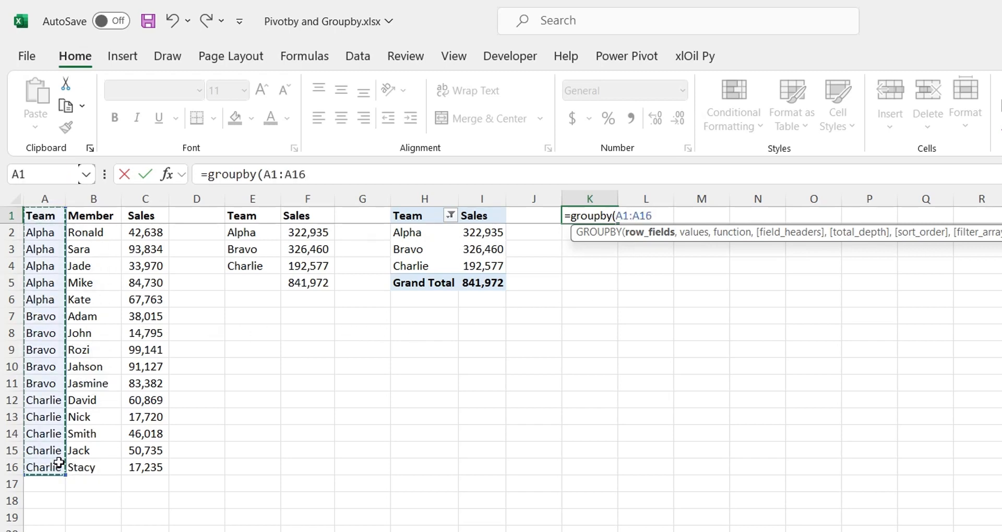
pyautogui.write(',')
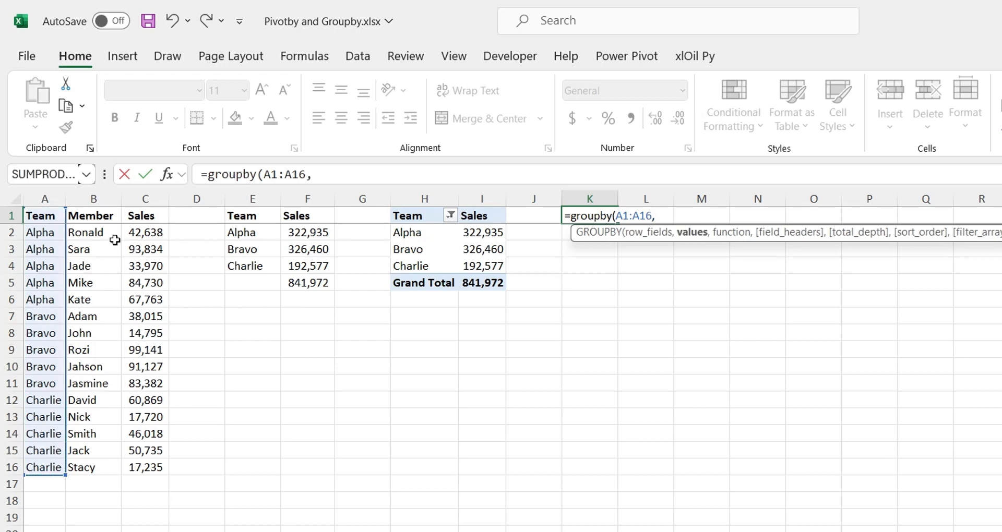
pyautogui.moveTo(141, 214); pyautogui.dragTo(147, 467)
pyautogui.write(',')
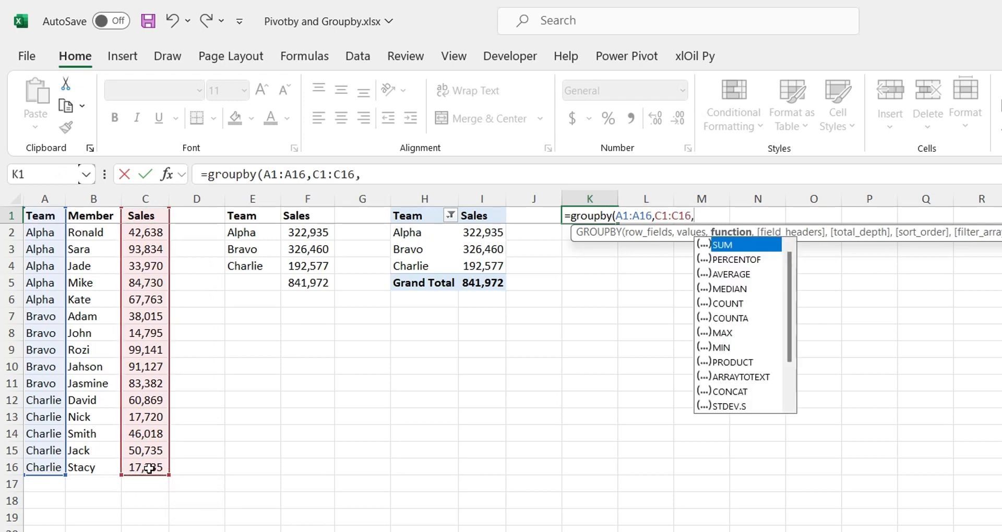
pyautogui.write('sum)')
pyautogui.press('Return')
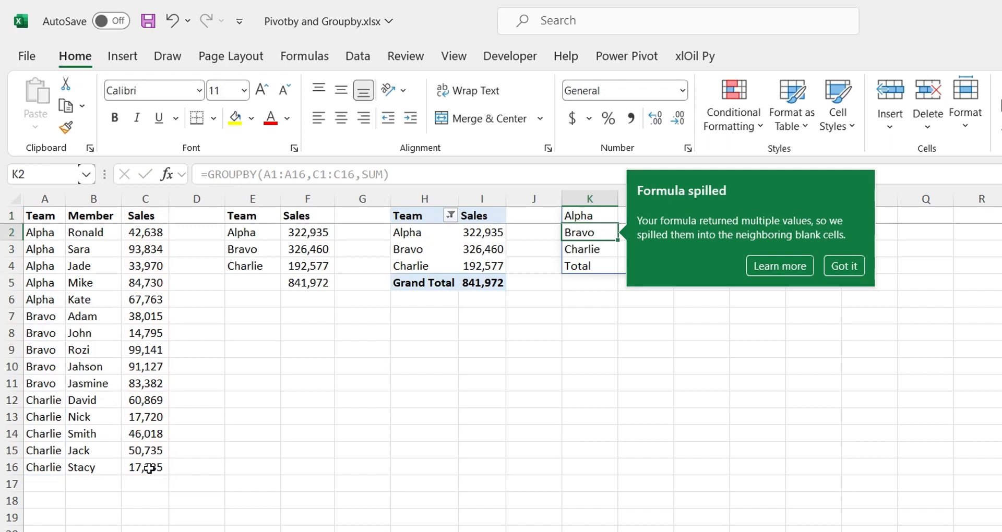
pyautogui.click(849, 268)
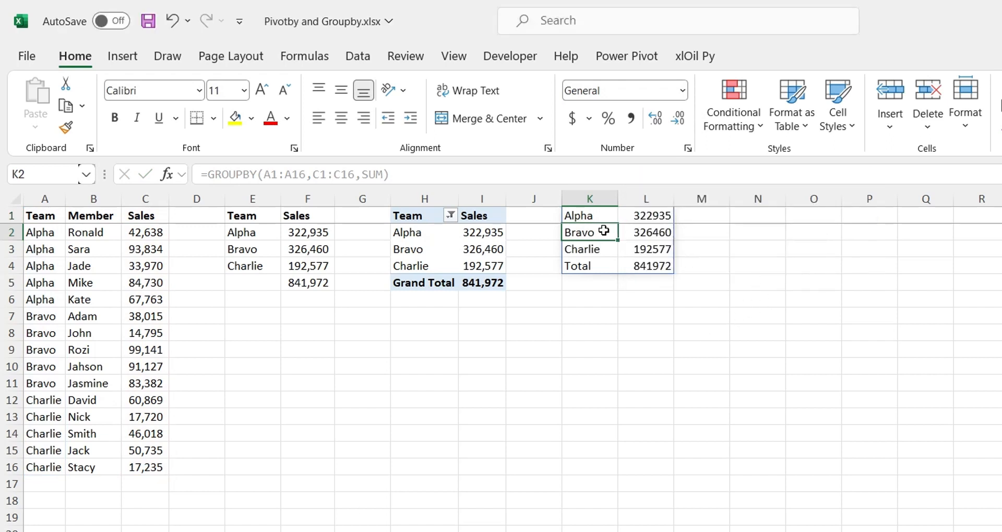
# Add the field_headers argument 3 (Yes and show) to the GROUPBY formula in K1
pyautogui.moveTo(595, 215); pyautogui.dragTo(671, 267)
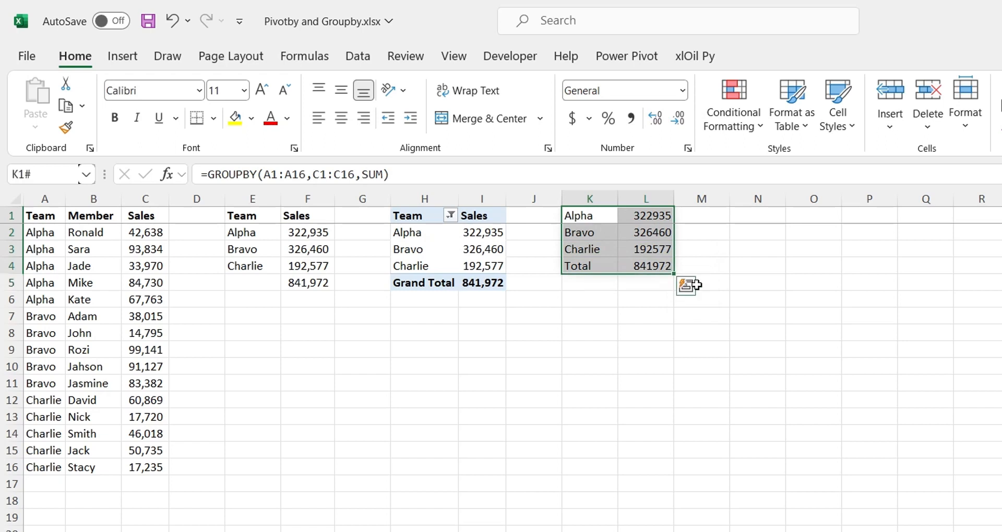
pyautogui.click(579, 215)
pyautogui.click(384, 174)
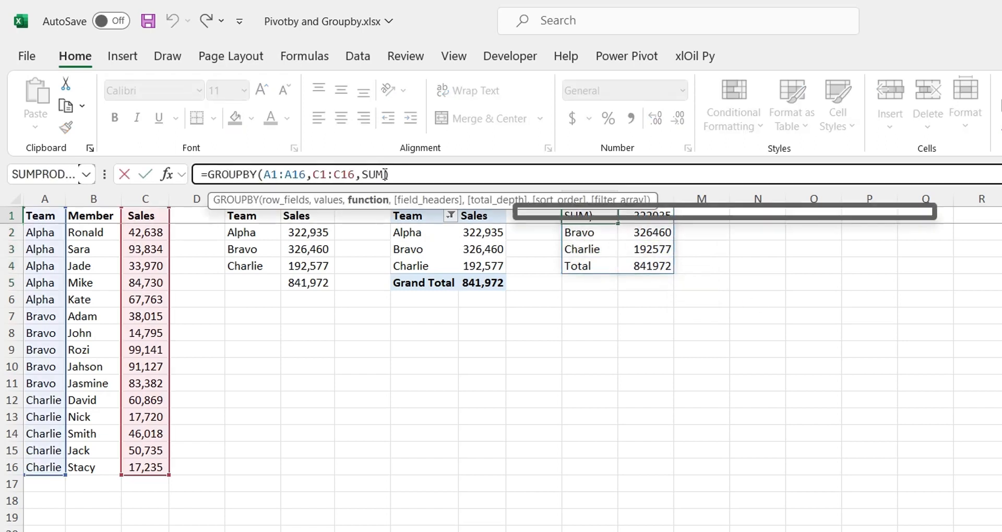
pyautogui.write(',')
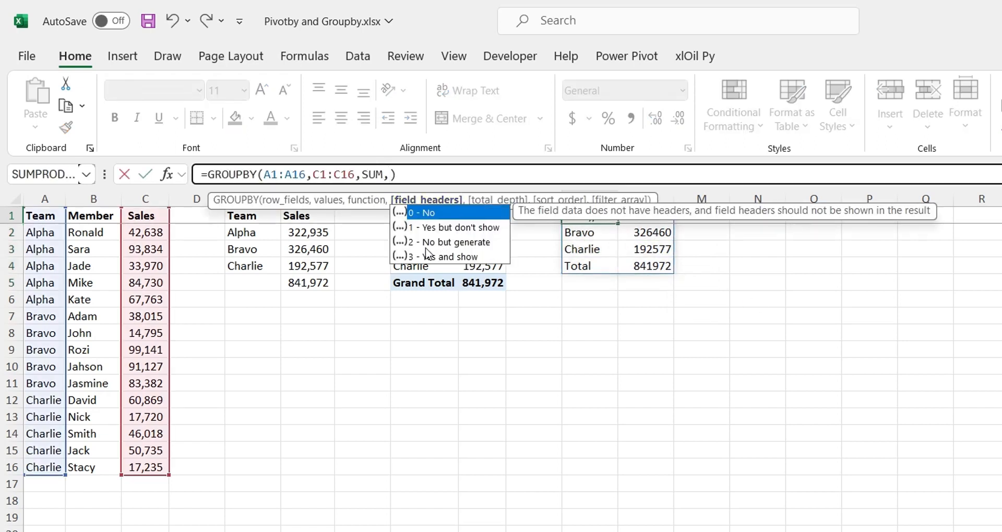
pyautogui.doubleClick(440, 257)
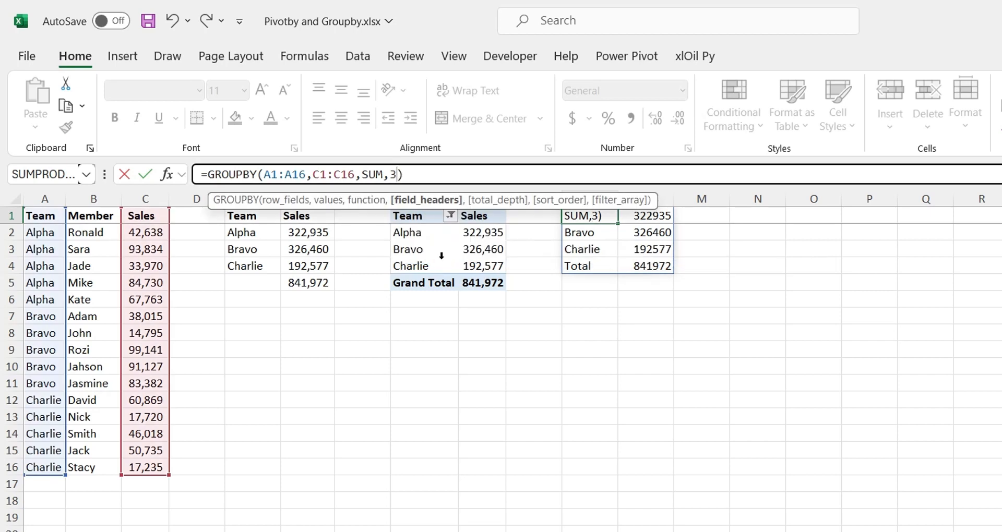
pyautogui.press('Return')
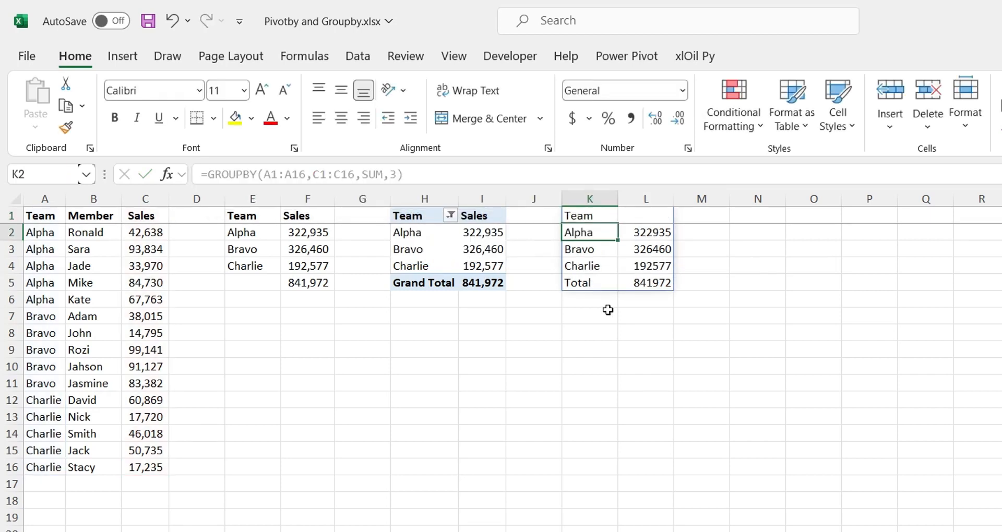
pyautogui.click(638, 216)
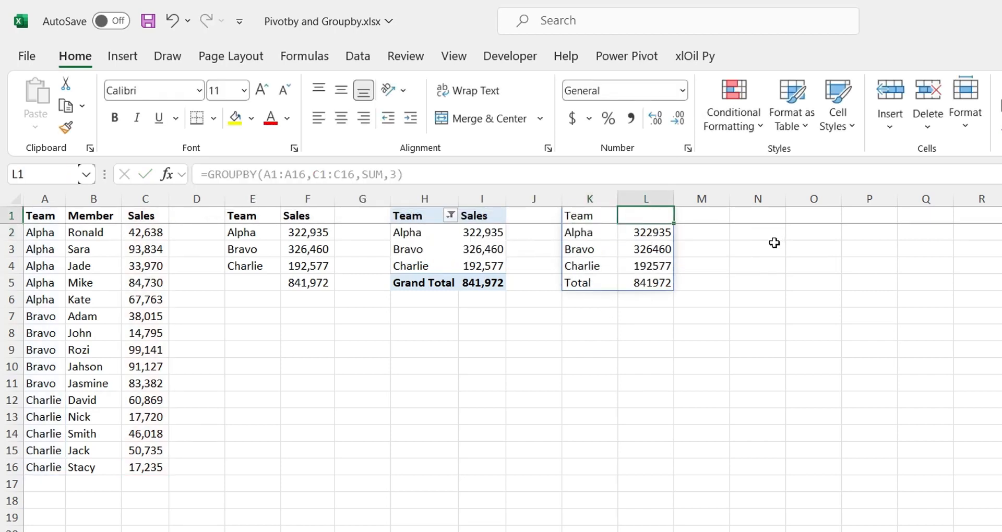
pyautogui.click(395, 174)
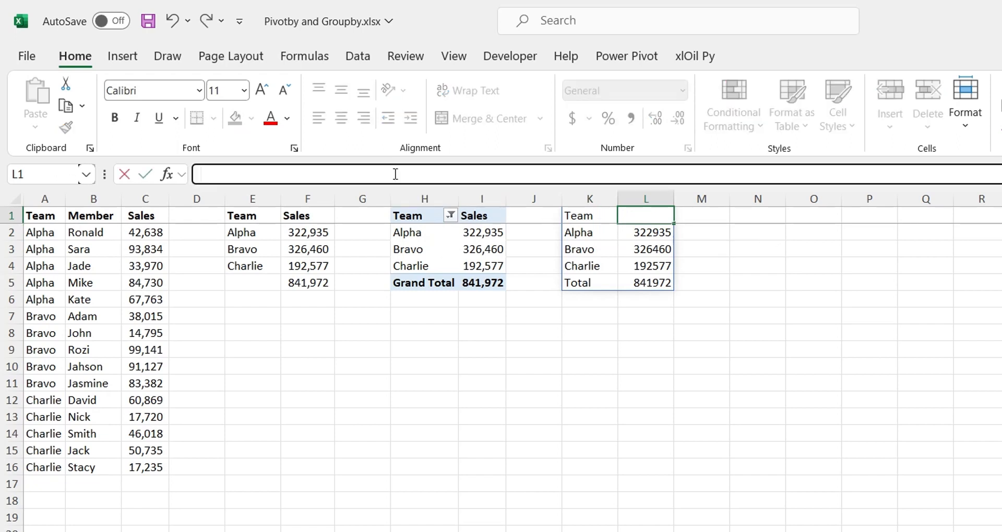
pyautogui.press('Escape')
# Extend the K1 GROUPBY formula with total_depth 1 (Grand totals) and sort_order 1
pyautogui.click(568, 219)
pyautogui.click(397, 175)
pyautogui.write(',')
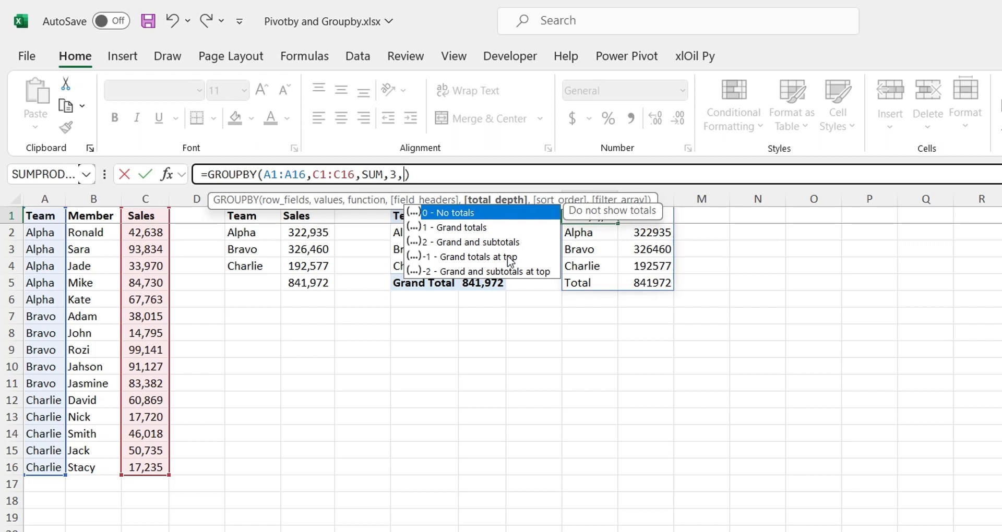
pyautogui.doubleClick(466, 228)
pyautogui.write(',')
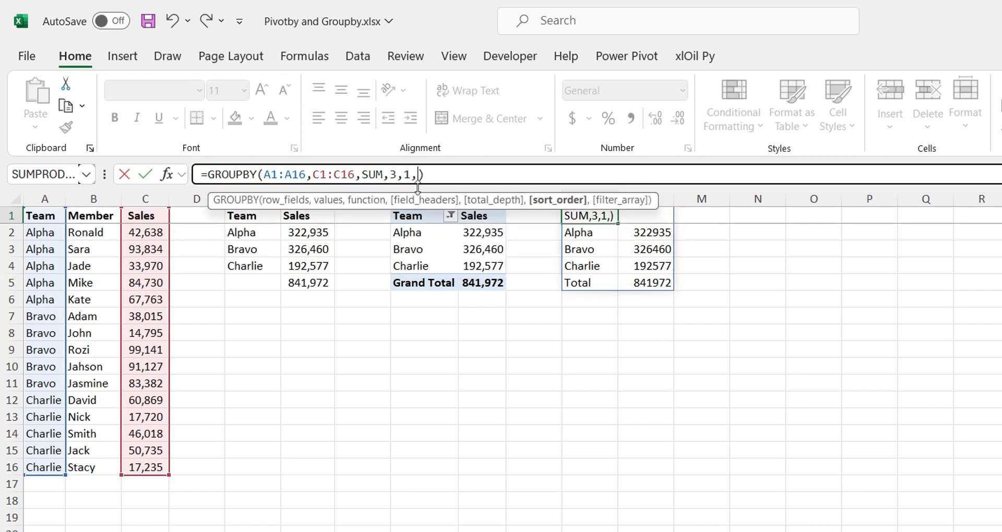
pyautogui.write('1')
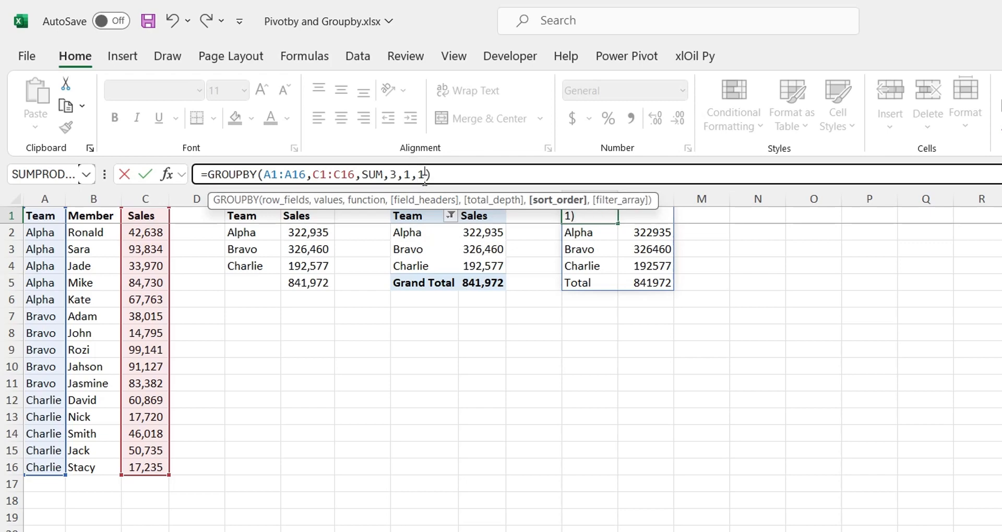
pyautogui.press('Return')
pyautogui.click(593, 261)
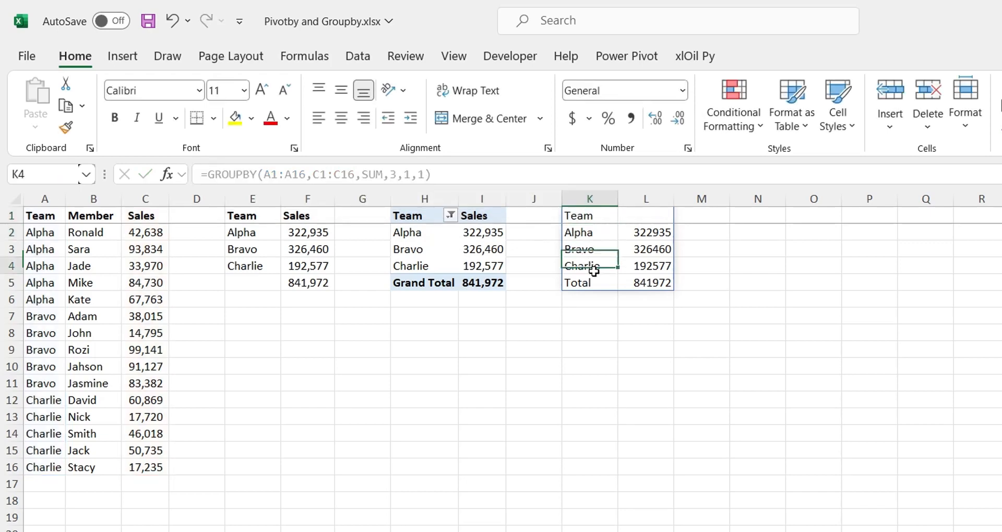
# Format column L with thousands separators and no decimals
pyautogui.click(646, 199)
pyautogui.click(631, 118)
pyautogui.click(678, 118)
pyautogui.click(678, 118)
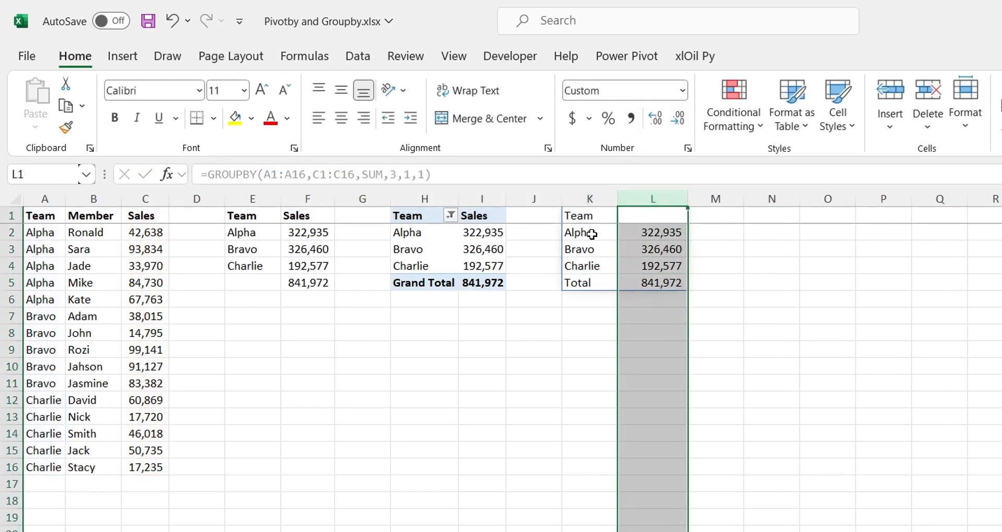
pyautogui.click(652, 282)
pyautogui.click(584, 215)
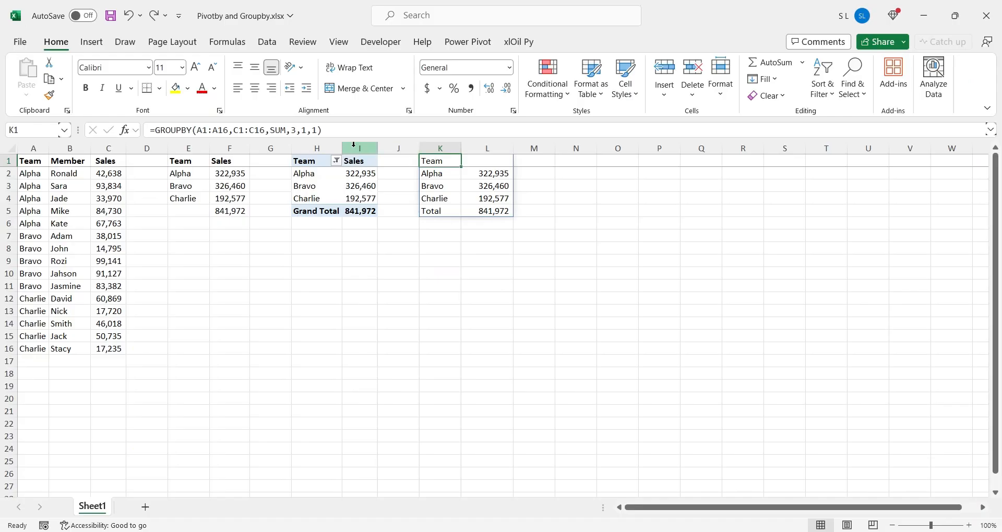
pyautogui.click(428, 174)
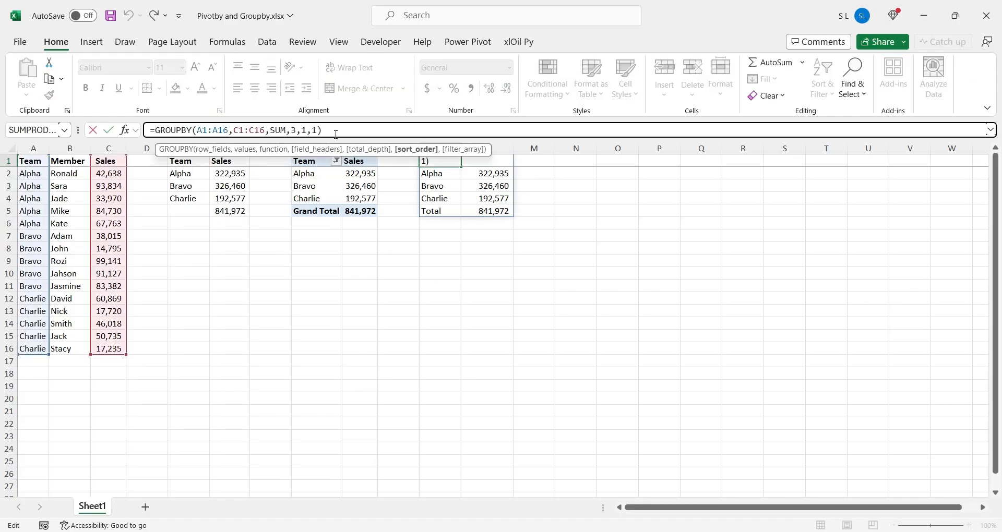
pyautogui.press('Escape')
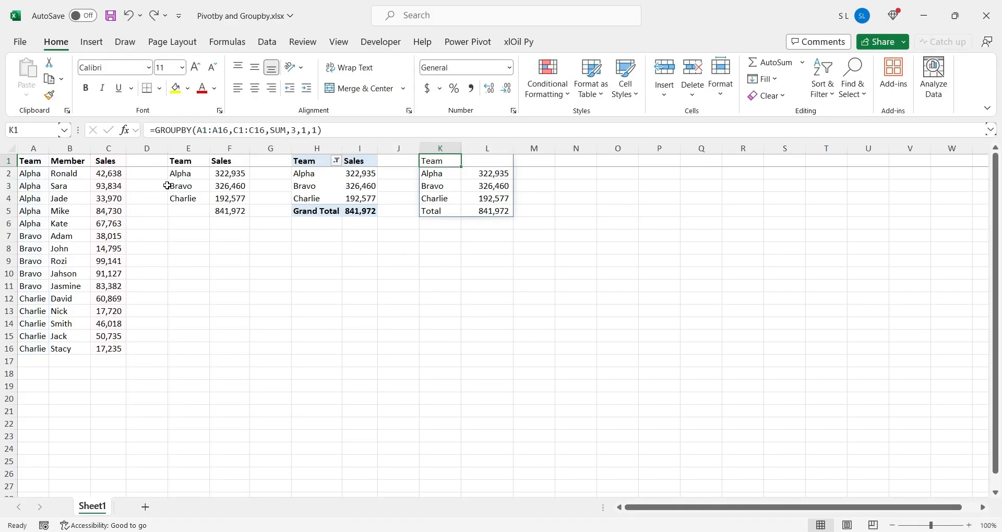
# Insert a new column D beside the Sales data and give it the header Filter
pyautogui.click(160, 179)
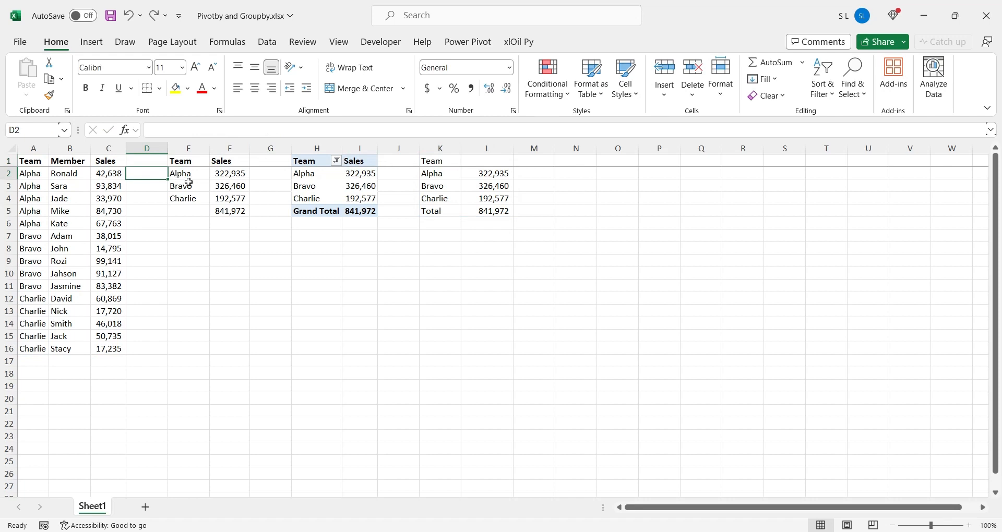
pyautogui.rightClick(146, 149)
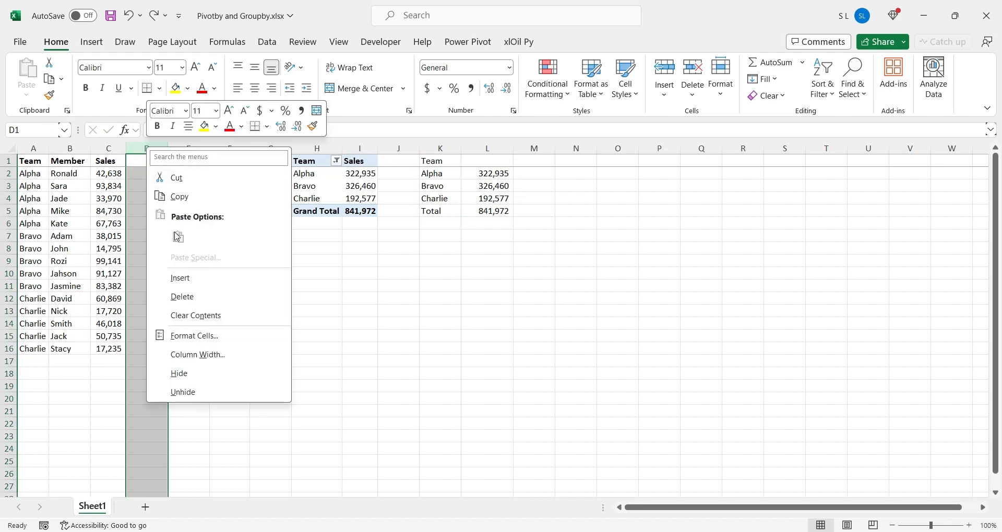
pyautogui.click(177, 279)
pyautogui.click(143, 161)
pyautogui.write('Fi')
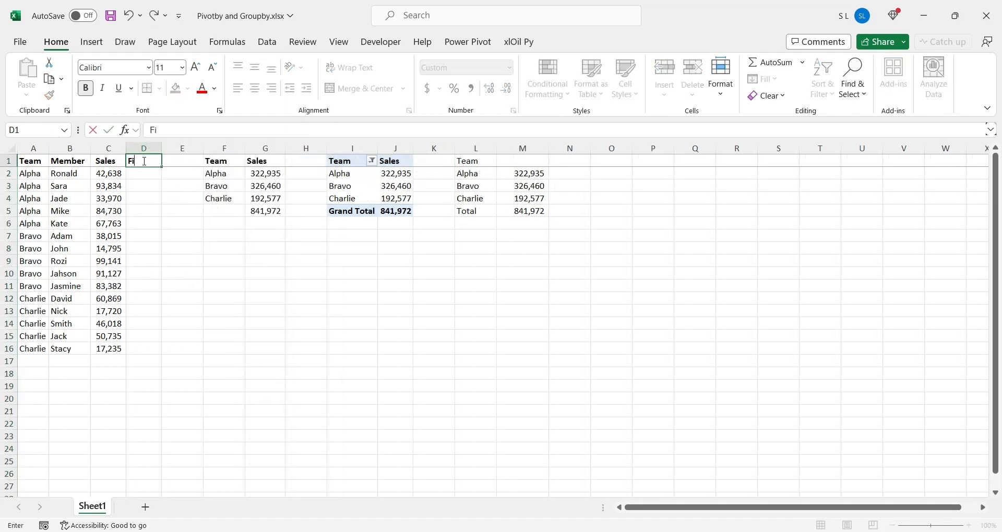
pyautogui.write('lter')
pyautogui.press('Return')
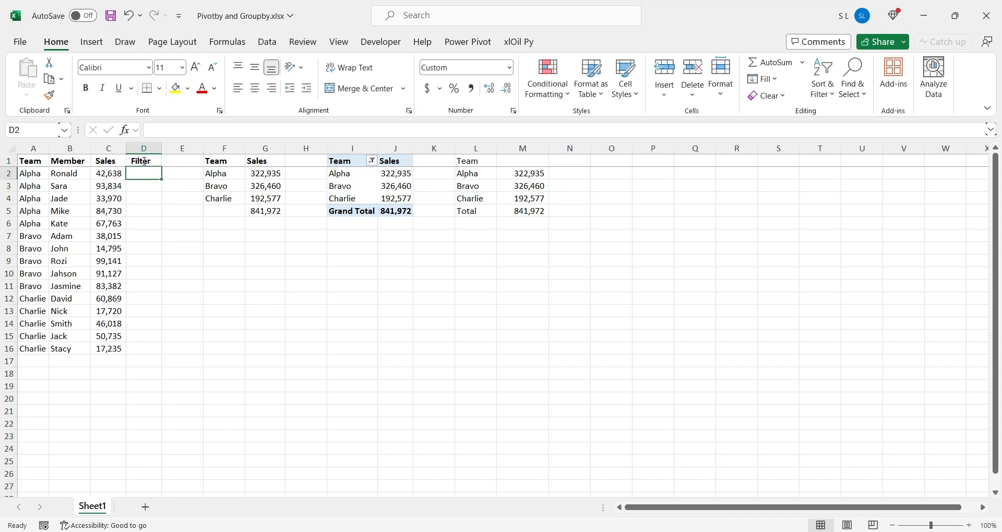
# Enter TRUE in D2 and fill it down the Filter column to D16
pyautogui.write('True')
pyautogui.press('Return')
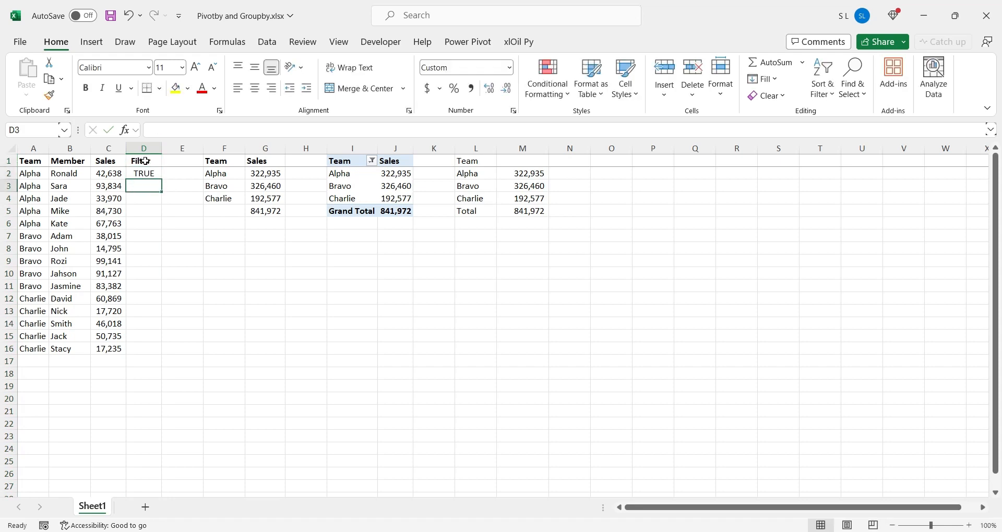
pyautogui.click(158, 175)
pyautogui.moveTo(162, 183); pyautogui.dragTo(162, 355)
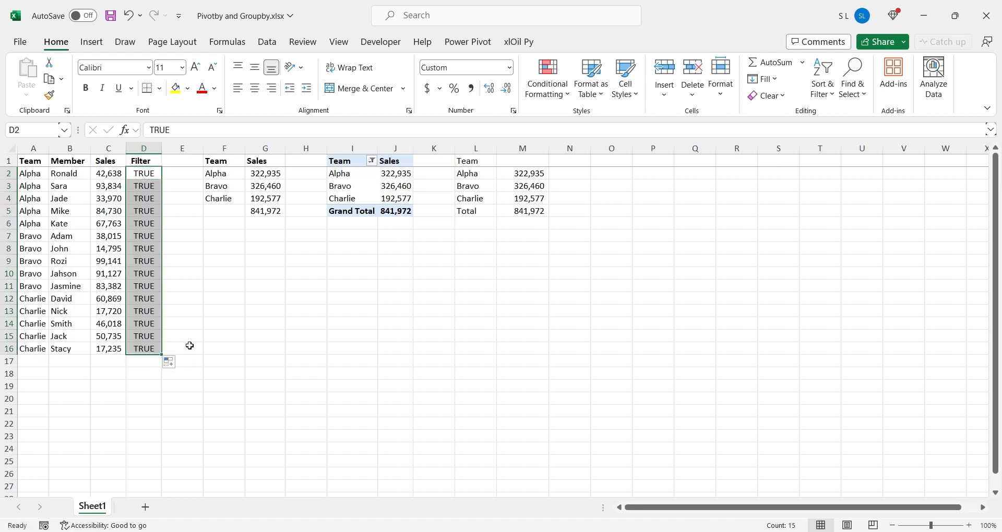
# Add the Filter values D2:D16 as the filter_array argument of the GROUPBY formula in L1
pyautogui.click(189, 348)
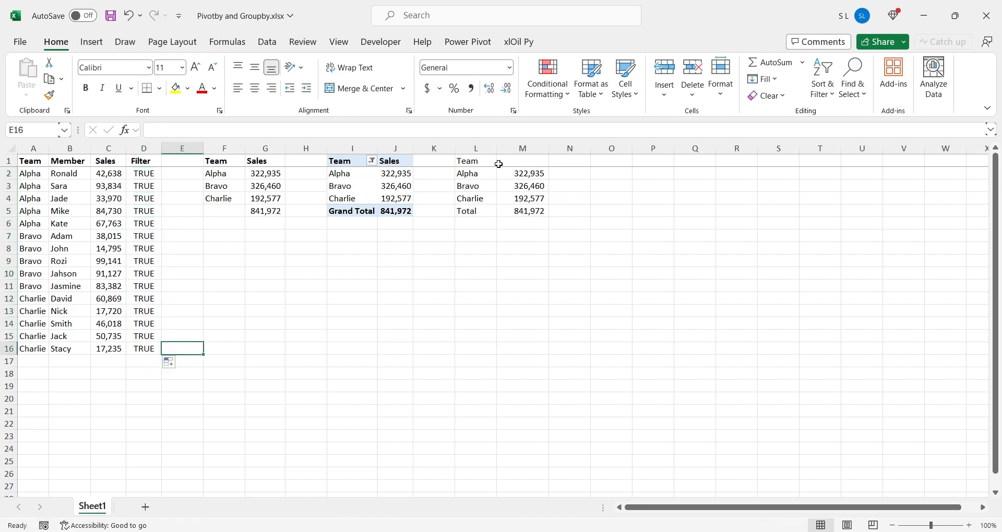
pyautogui.click(481, 161)
pyautogui.click(316, 130)
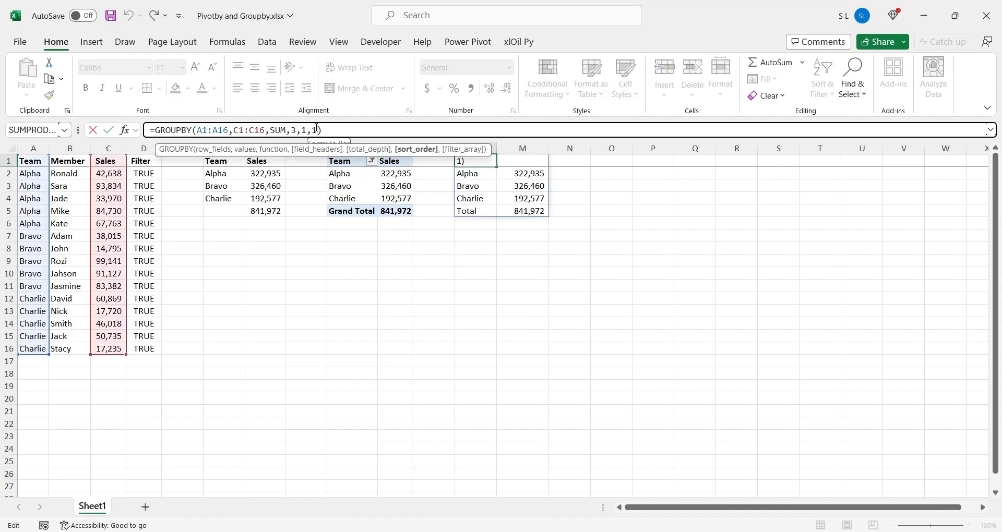
pyautogui.write(',')
pyautogui.moveTo(155, 174); pyautogui.dragTo(152, 348)
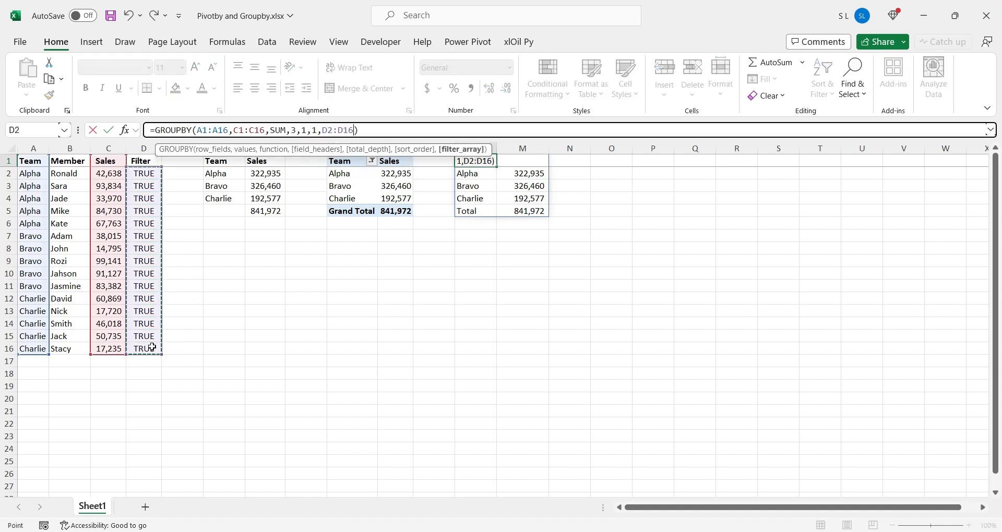
pyautogui.press('Return')
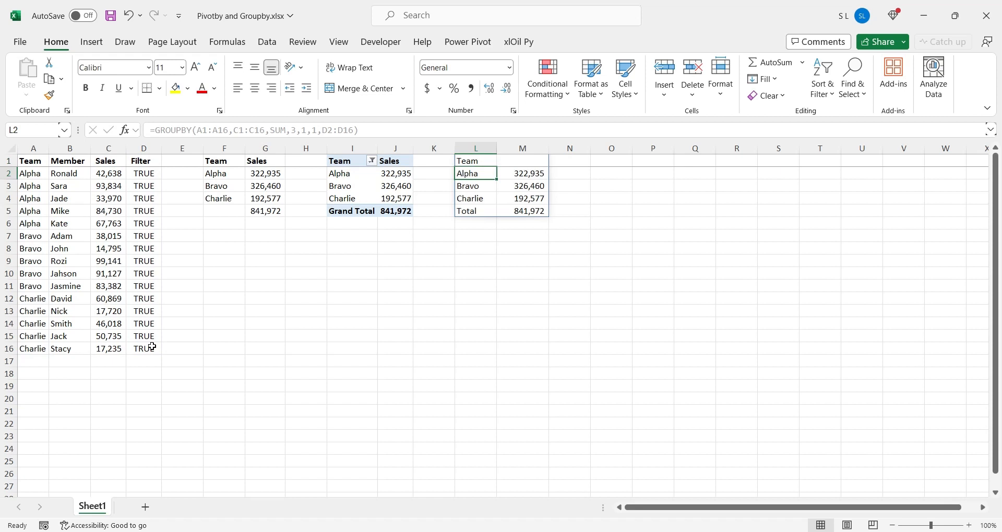
# Set the Filter value in D2 to FALSE to exclude the first row from the GROUPBY summary
pyautogui.click(145, 175)
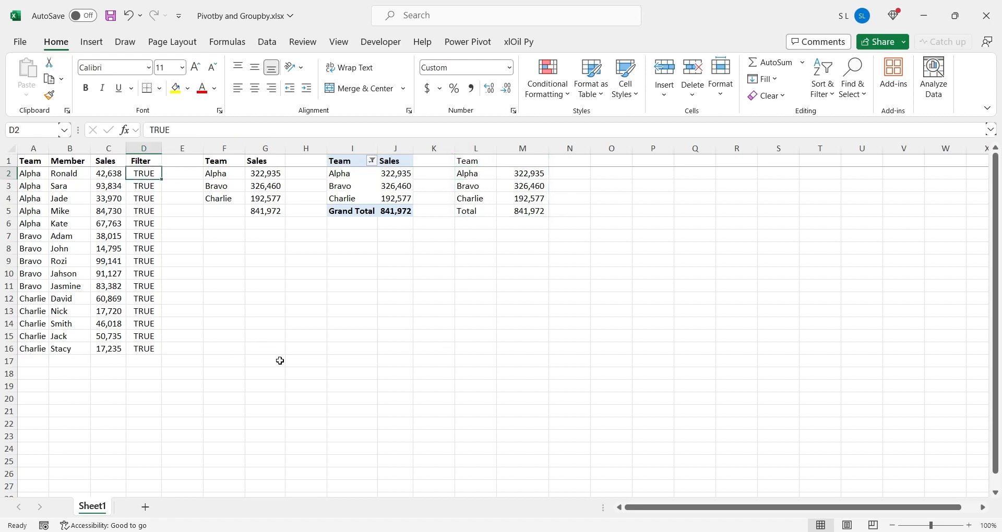
pyautogui.write('False')
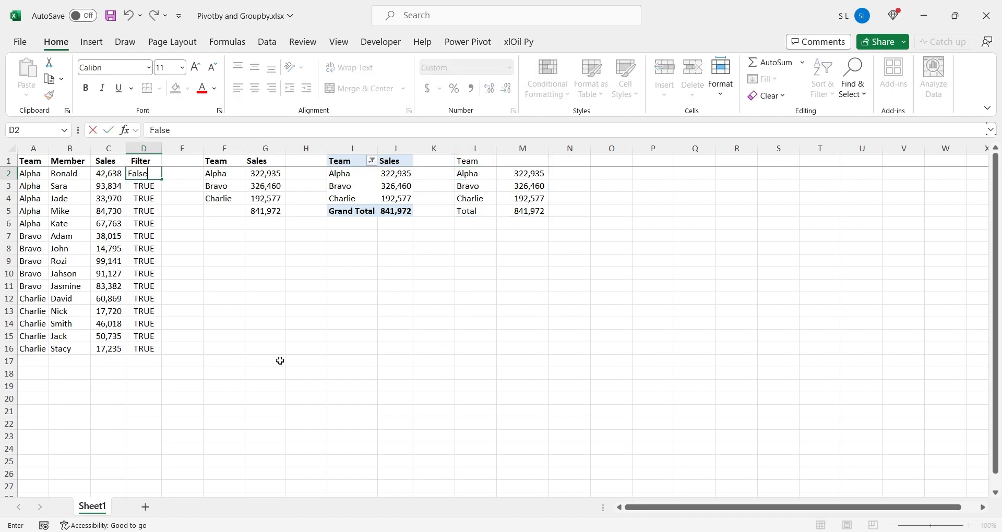
pyautogui.press('Return')
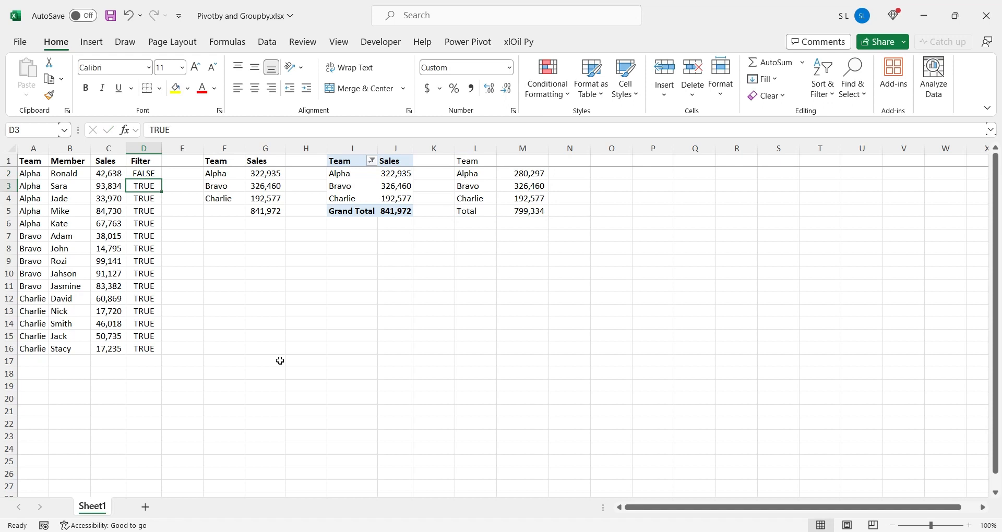
# Enter the difference formula +G5-M5 in M6 and compare it with the excluded Sales value in C2
pyautogui.click(521, 226)
pyautogui.write('+')
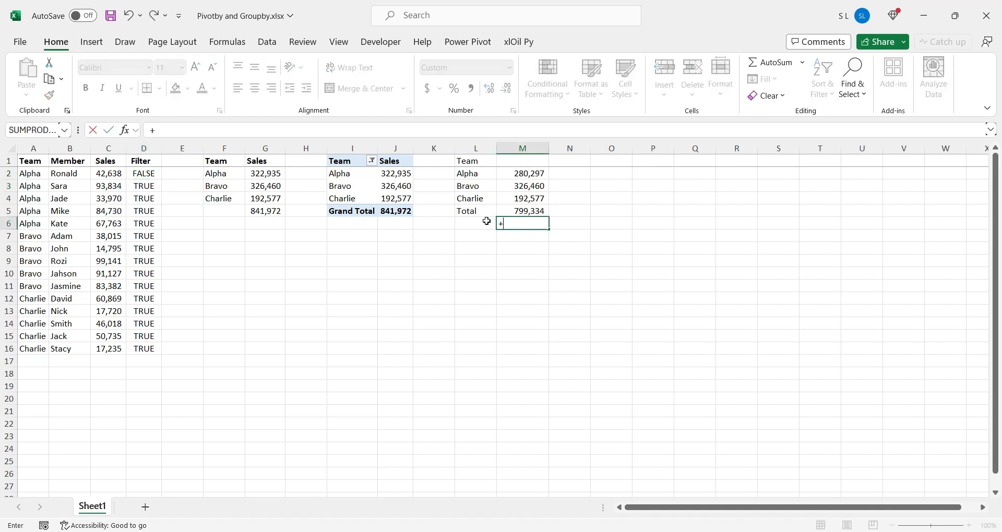
pyautogui.click(281, 212)
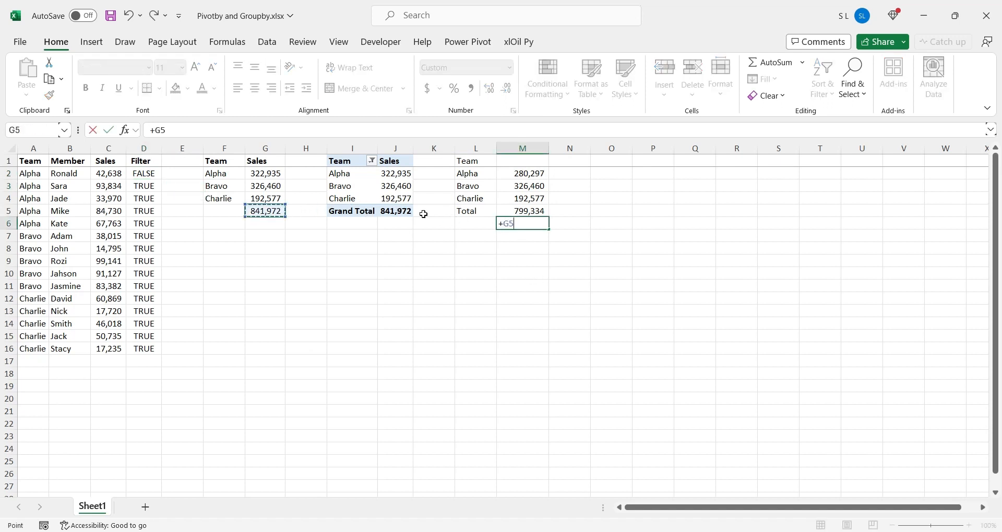
pyautogui.write('-')
pyautogui.click(507, 210)
pyautogui.press('Return')
pyautogui.click(521, 224)
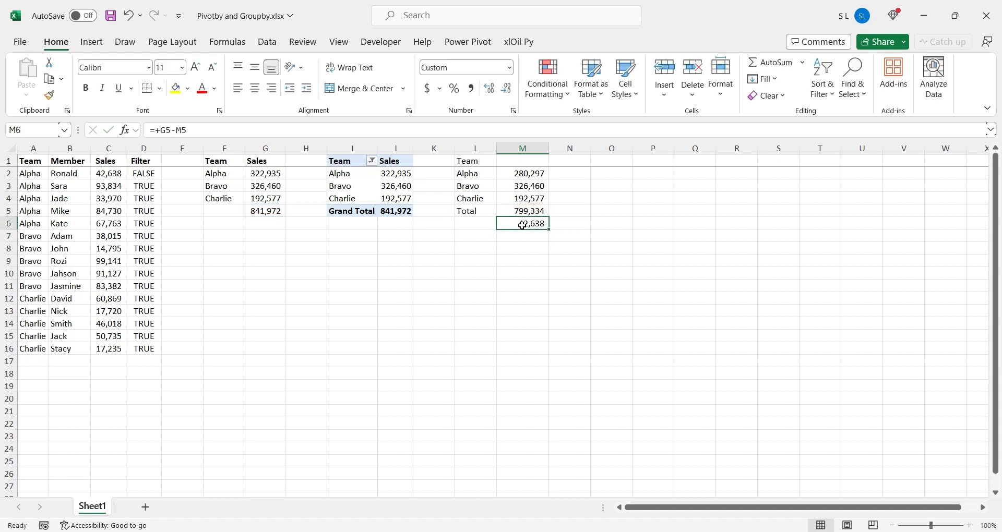
pyautogui.keyDown('ctrl'); pyautogui.click(111, 174); pyautogui.keyUp('ctrl')
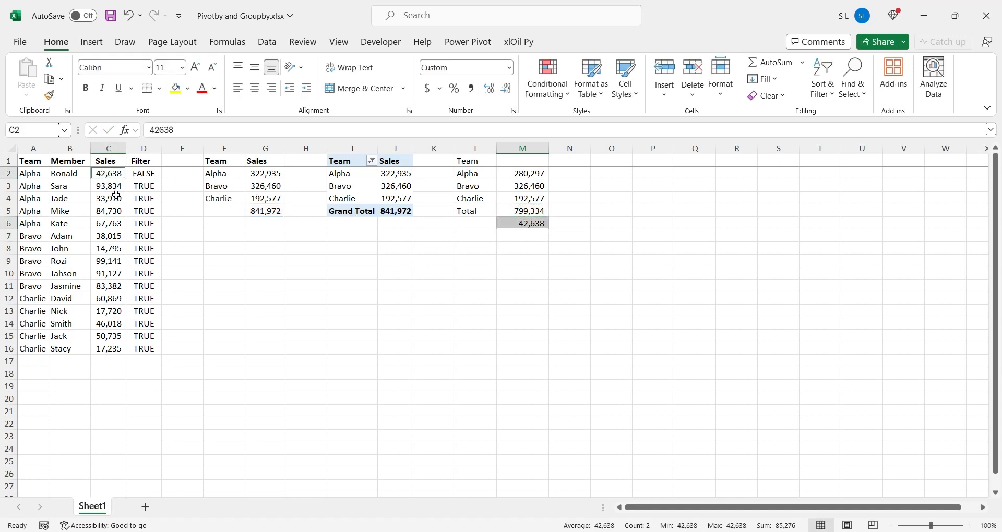
pyautogui.click(476, 261)
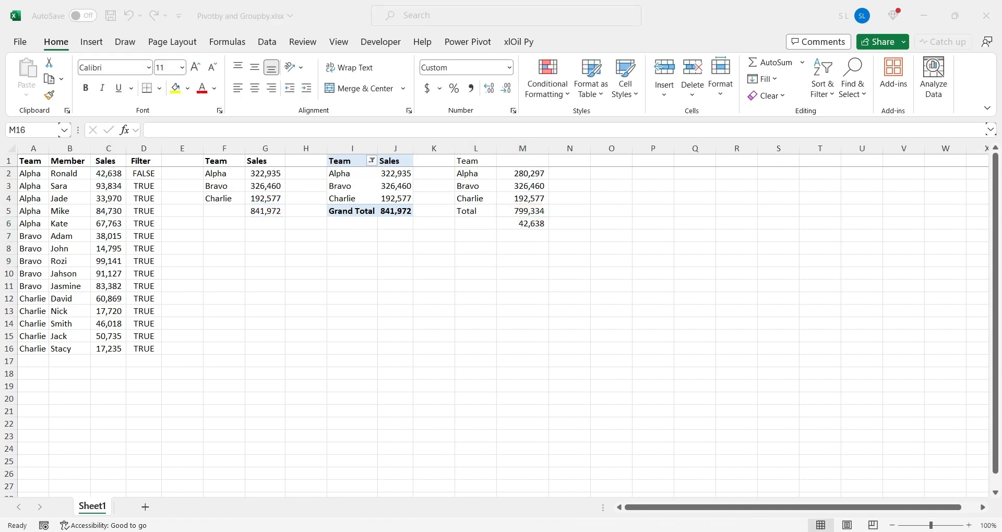
# Insert a new column D before the Filter column and give it the header Cost
pyautogui.click(138, 148)
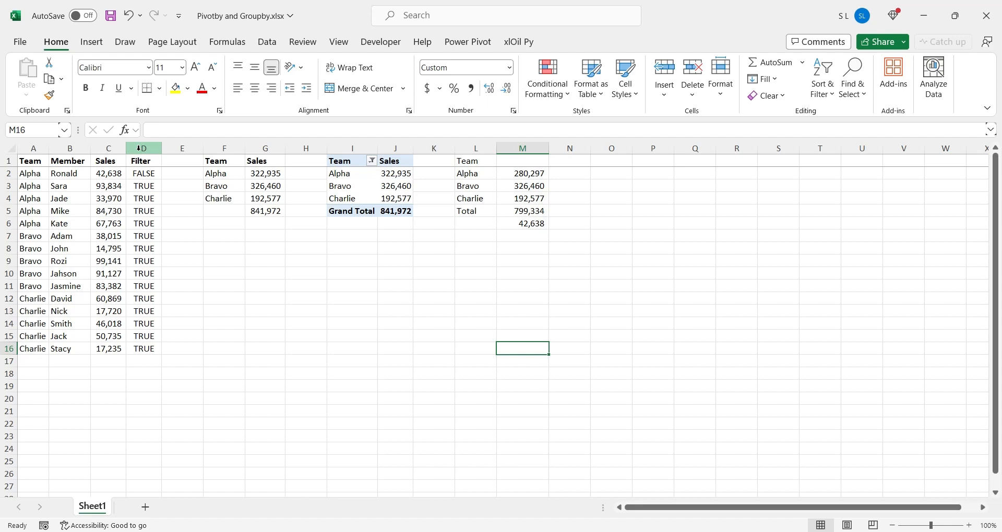
pyautogui.click(138, 148)
pyautogui.hotkey('ctrl', 'shift', '+')
pyautogui.write('Cost')
pyautogui.press('Return')
# Enter =C2*RANDBETWEEN(80,90)/100 in D2 and fill it down the Cost column to D16
pyautogui.write('=C2*r')
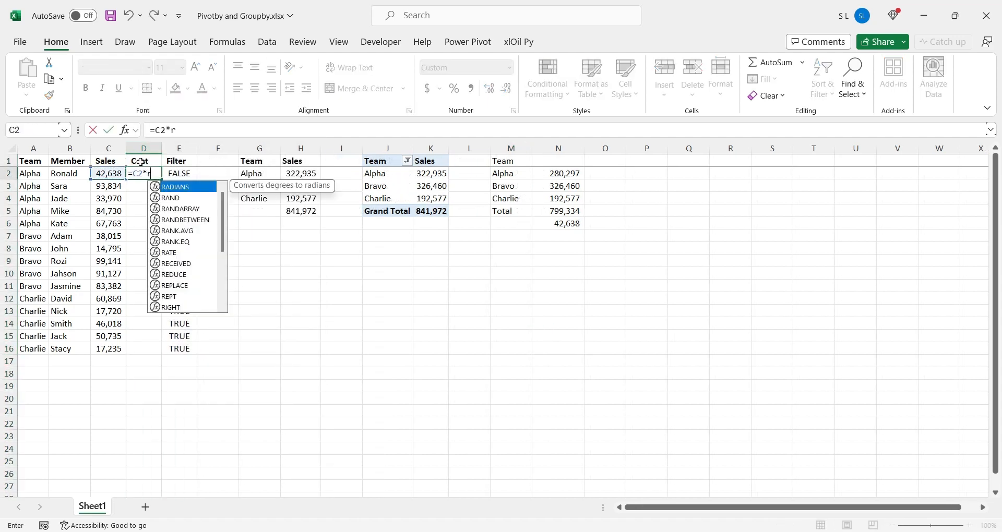
pyautogui.write('and')
pyautogui.doubleClick(199, 208)
pyautogui.write('80,90)/100')
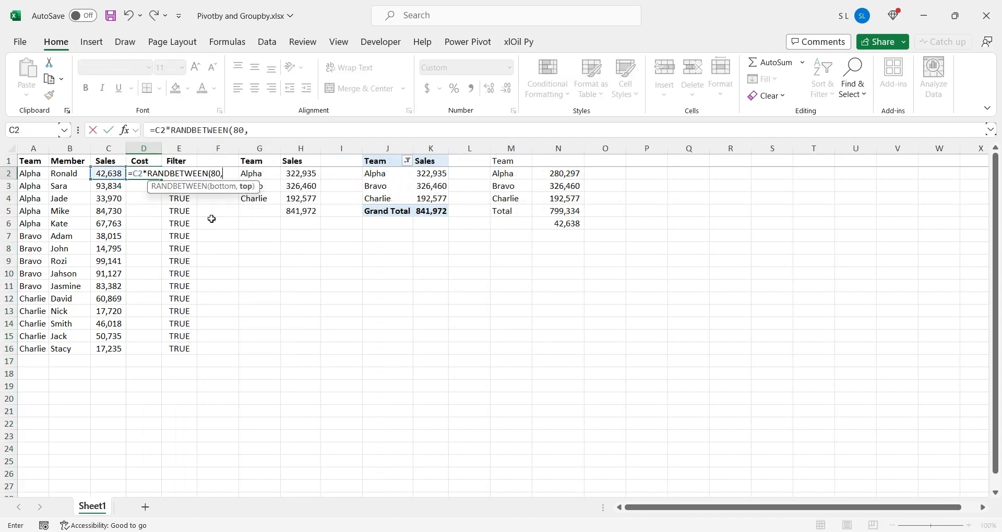
pyautogui.press('Return')
pyautogui.click(153, 175)
pyautogui.doubleClick(161, 179)
# Replace the Cost formulas in D2:D16 with their static values
pyautogui.hotkey('ctrl', 'c')
pyautogui.hotkey('ctrl', 'shift', 'v')
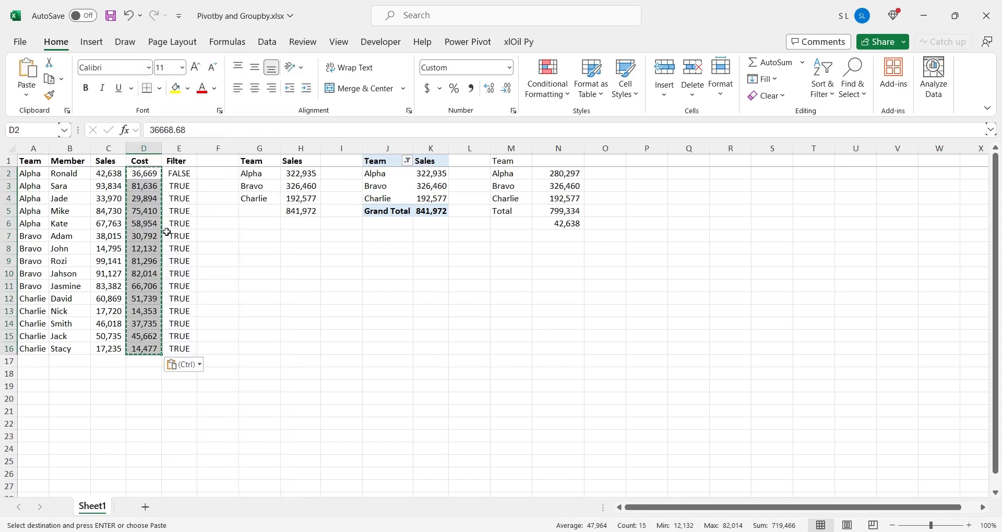
pyautogui.click(182, 242)
# Extend the values range of the GROUPBY formula in M1 to C1:D16 to include Cost
pyautogui.click(512, 162)
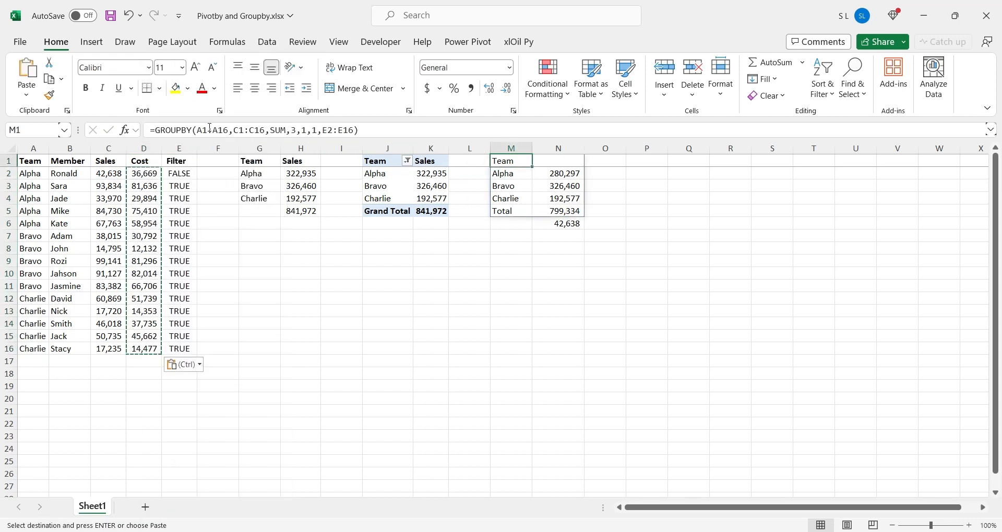
pyautogui.click(268, 133)
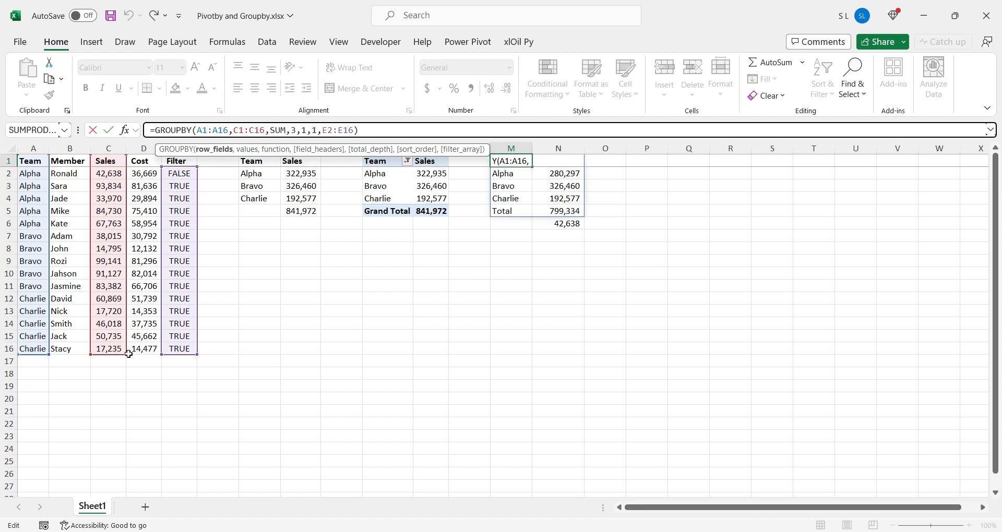
pyautogui.moveTo(131, 355); pyautogui.dragTo(150, 355)
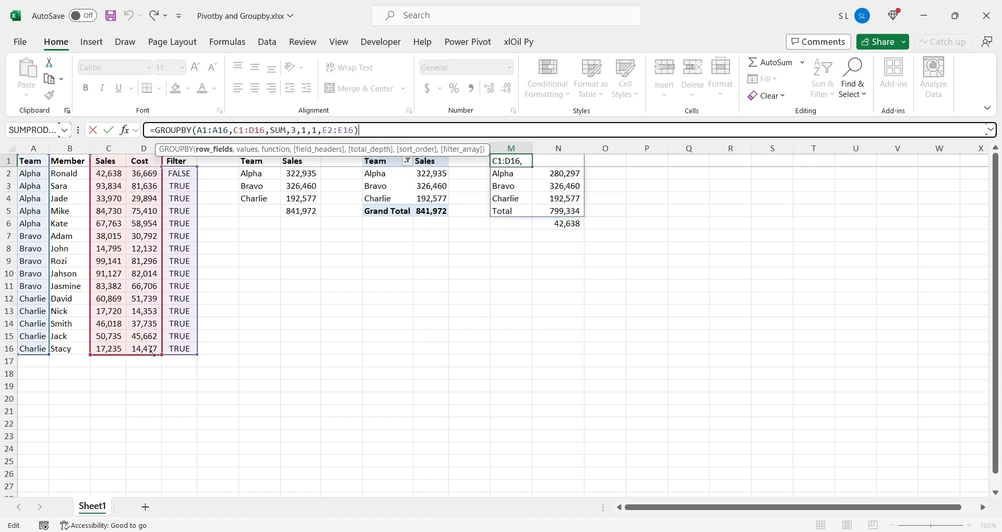
pyautogui.press('Return')
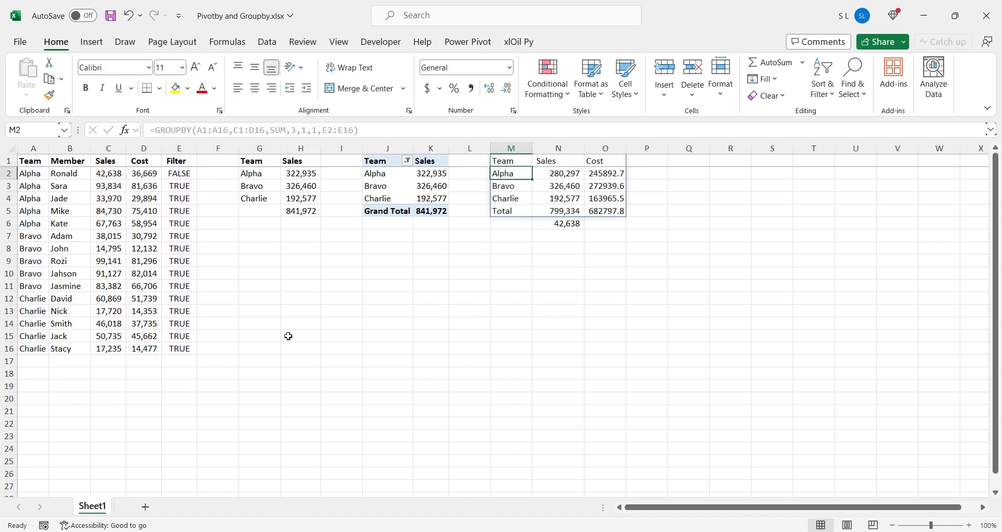
# Delete the difference formula in N6 below the GROUPBY total
pyautogui.click(570, 224)
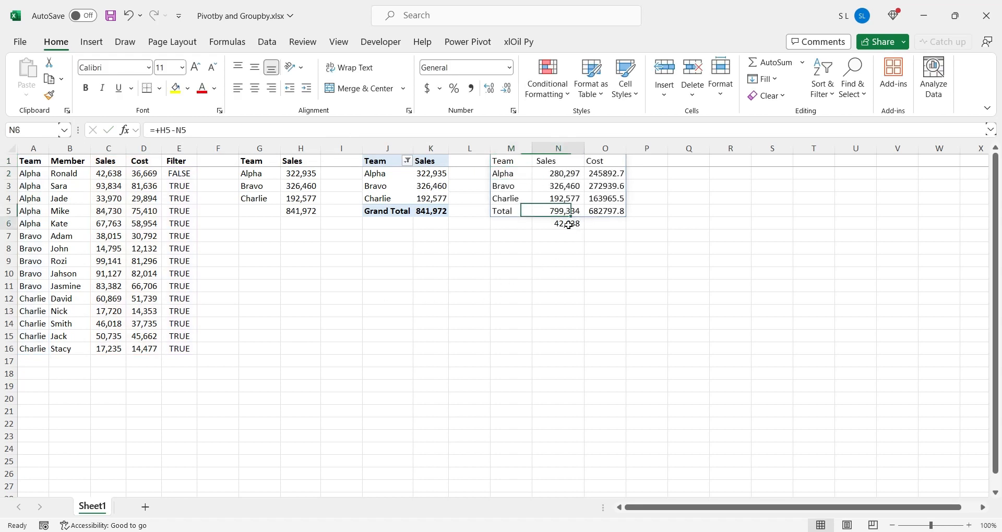
pyautogui.press('Delete')
pyautogui.click(576, 197)
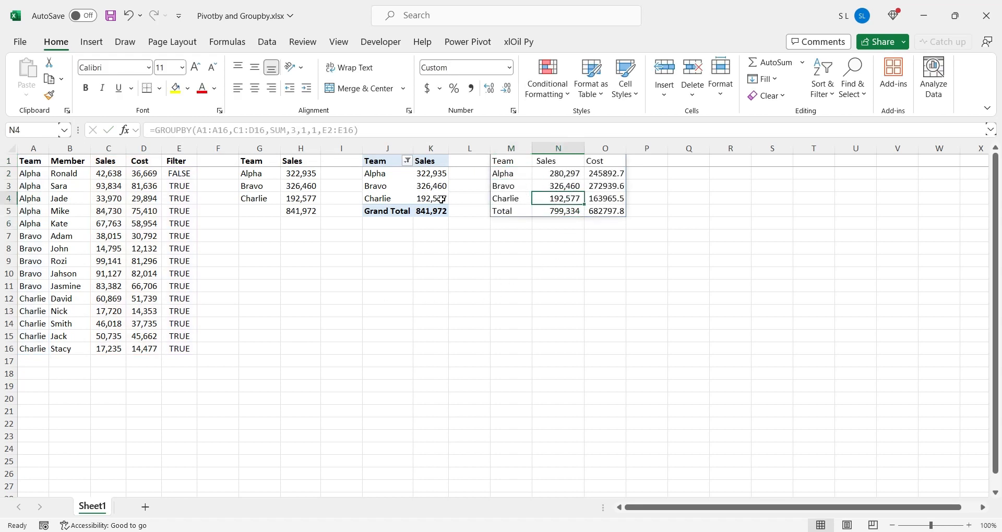
# Set the Filter value in E2 back to TRUE
pyautogui.click(145, 175)
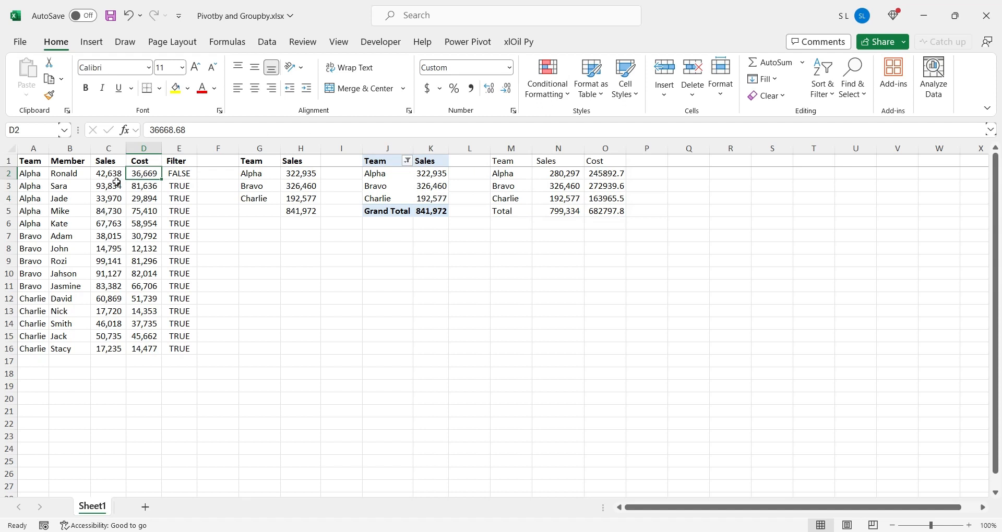
pyautogui.click(181, 178)
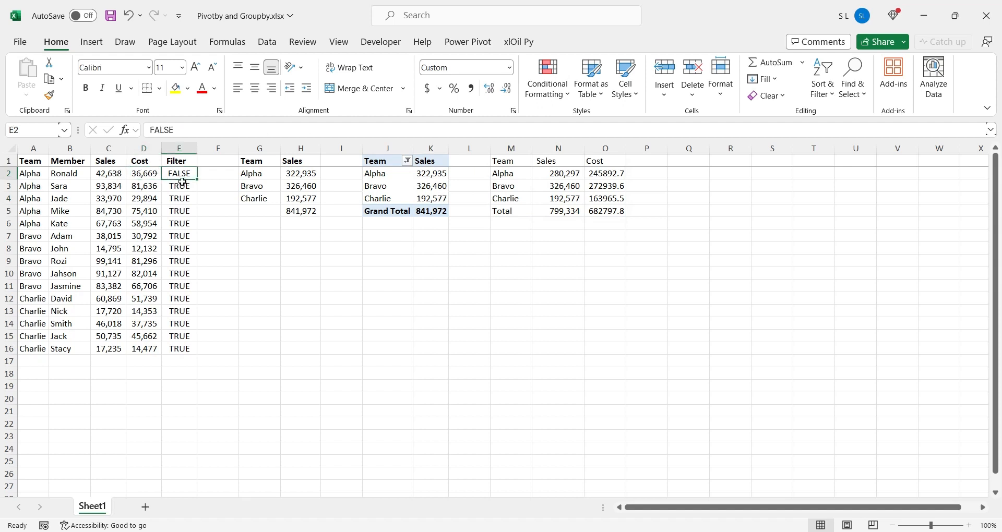
pyautogui.write('TRUE')
pyautogui.press('Return')
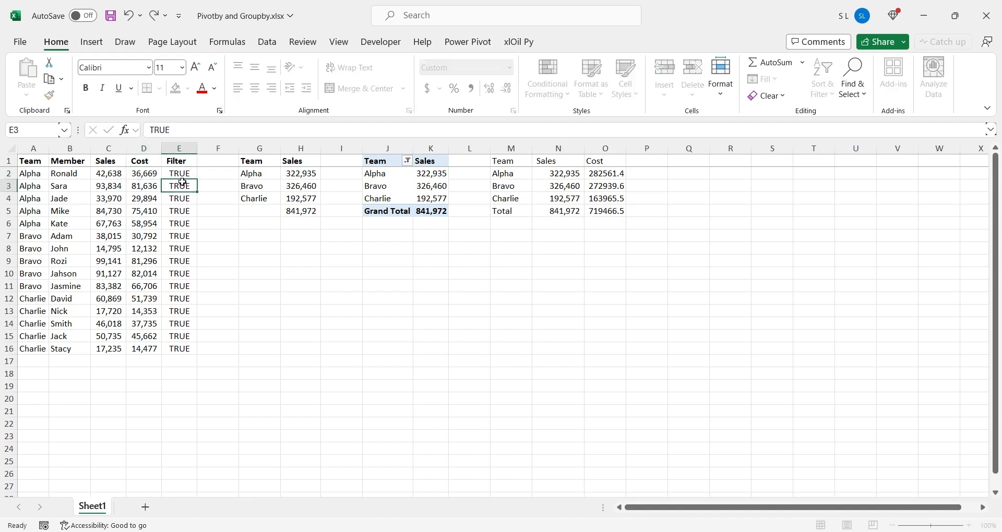
# Compare the GROUPBY totals with the SUMIFS total in H5 and examine the Team, Sales and Cost headers
pyautogui.click(555, 215)
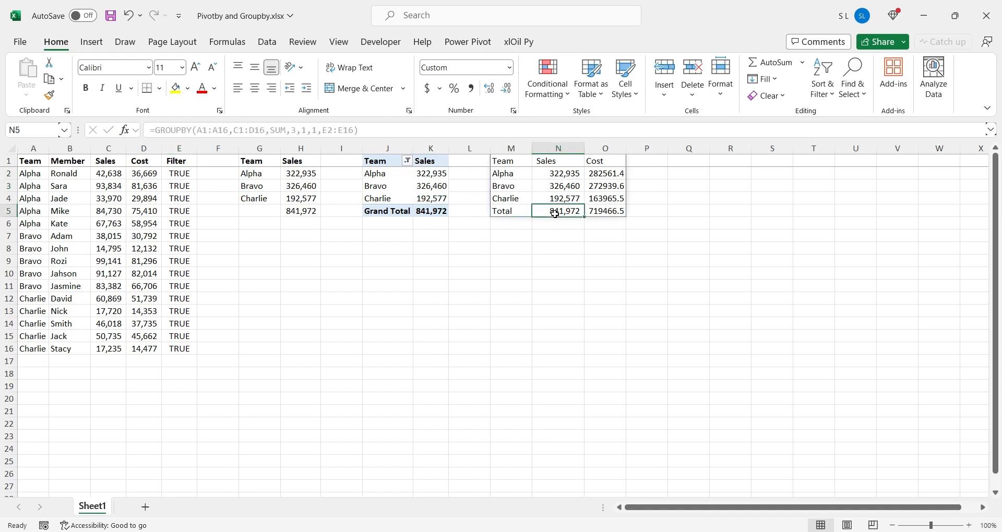
pyautogui.click(307, 213)
pyautogui.click(553, 215)
pyautogui.click(600, 210)
pyautogui.click(612, 161)
pyautogui.click(547, 163)
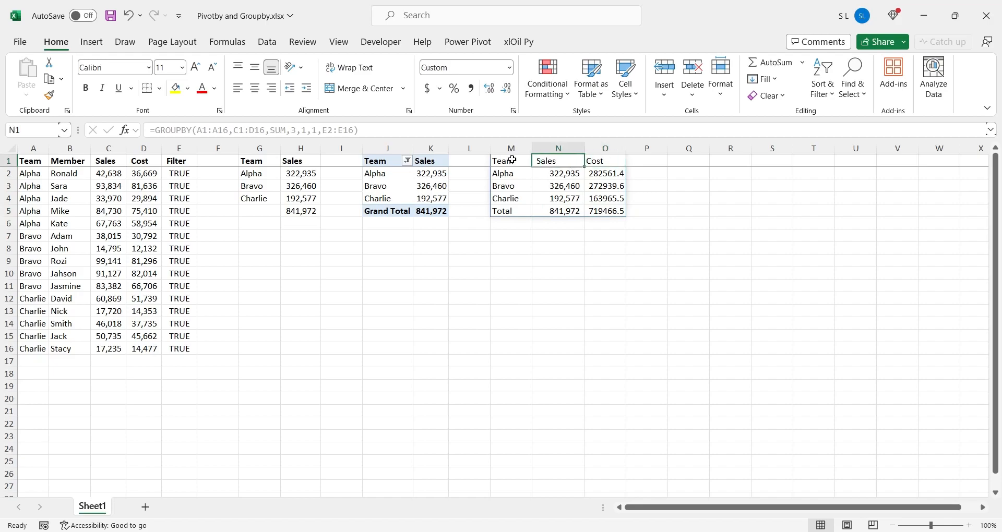
pyautogui.click(512, 160)
pyautogui.click(582, 208)
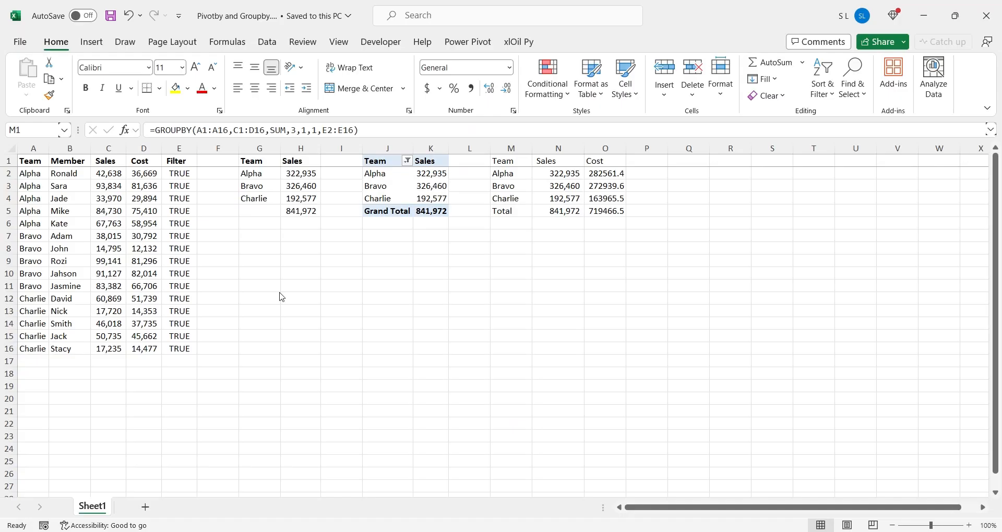
pyautogui.press('F2')
pyautogui.press('Escape')
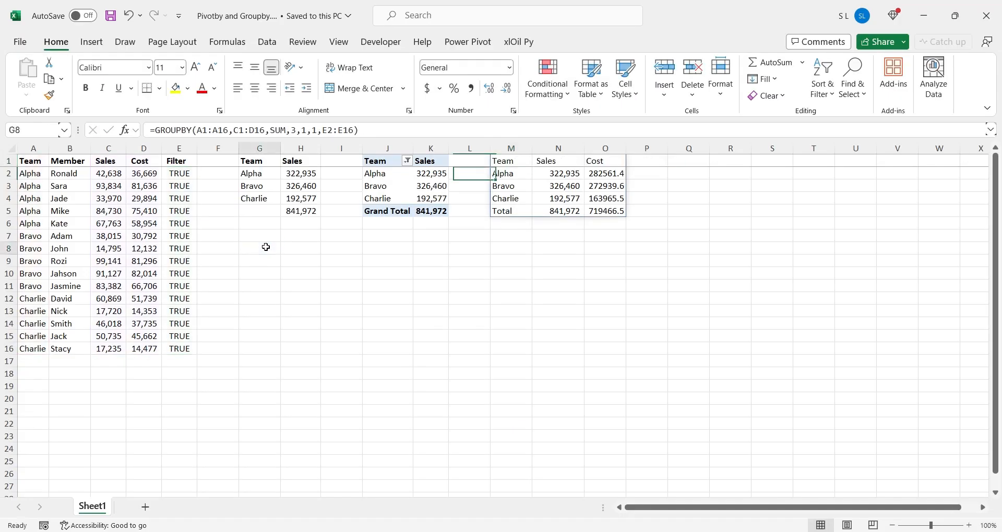
# Start a PIVOTBY formula in G8 with Member B1:B16 as row fields and Team A1:A16 as column fields
pyautogui.click(265, 247)
pyautogui.write('=pivotby(')
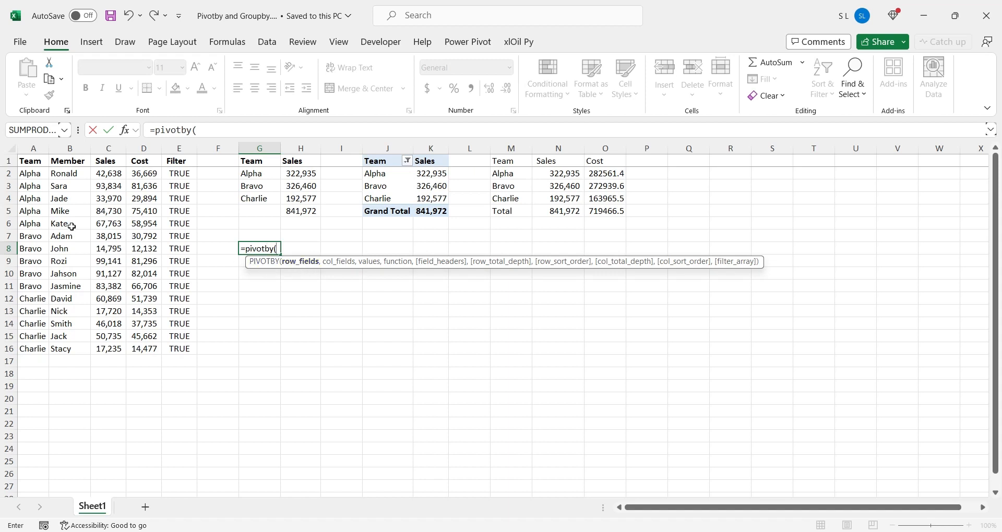
pyautogui.moveTo(69, 161); pyautogui.dragTo(70, 347)
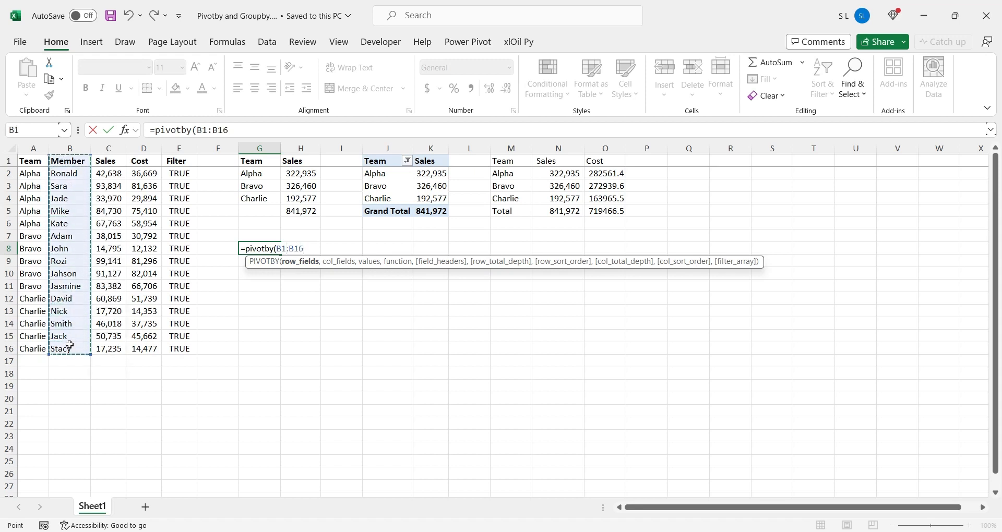
pyautogui.write(',')
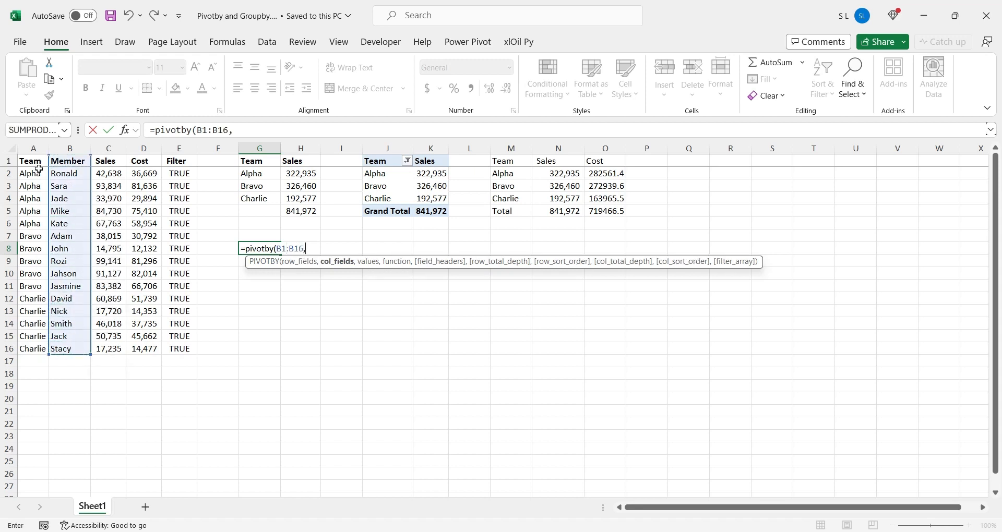
pyautogui.moveTo(39, 162); pyautogui.dragTo(31, 347)
pyautogui.write(',')
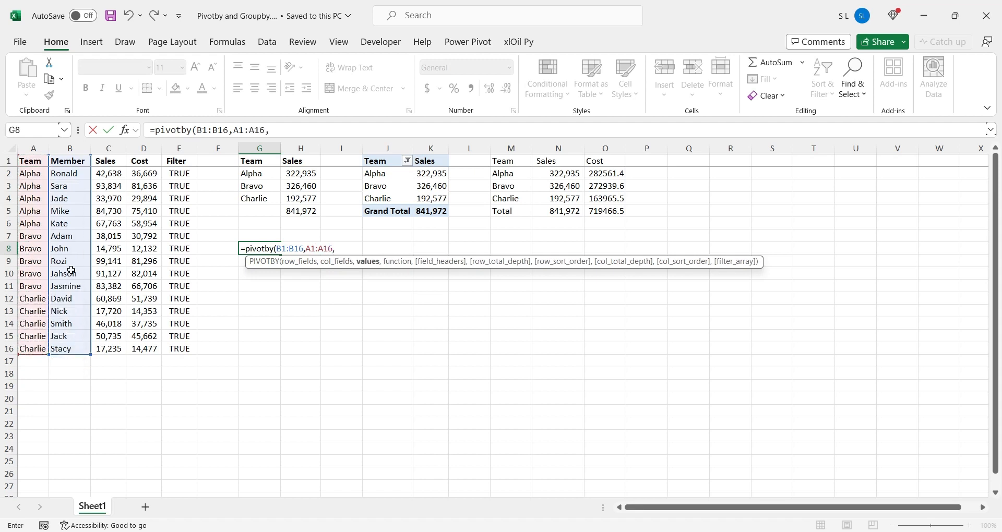
# Complete the G8 PIVOTBY formula with Sales C1:C16 as values and SUM as the function
pyautogui.moveTo(107, 160); pyautogui.dragTo(118, 345)
pyautogui.write(',')
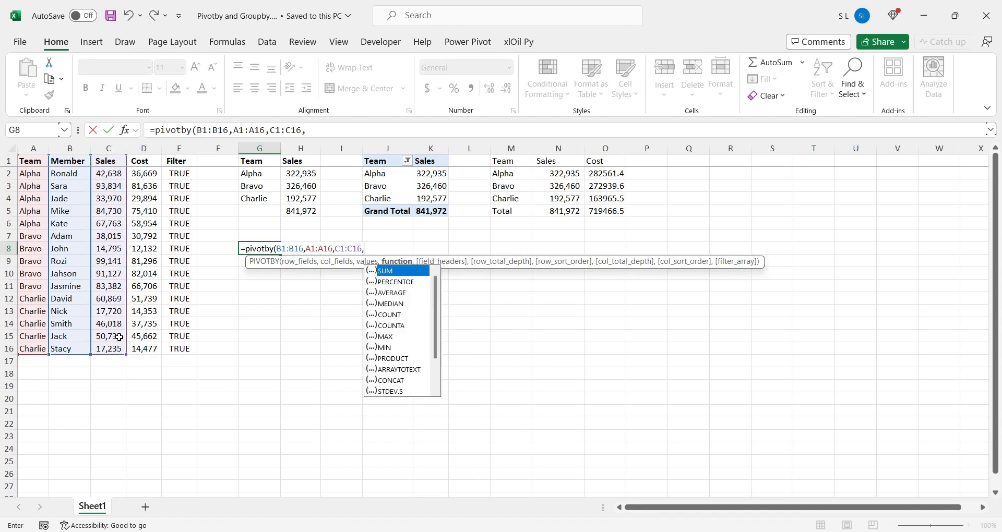
pyautogui.write('sum)')
pyautogui.press('Return')
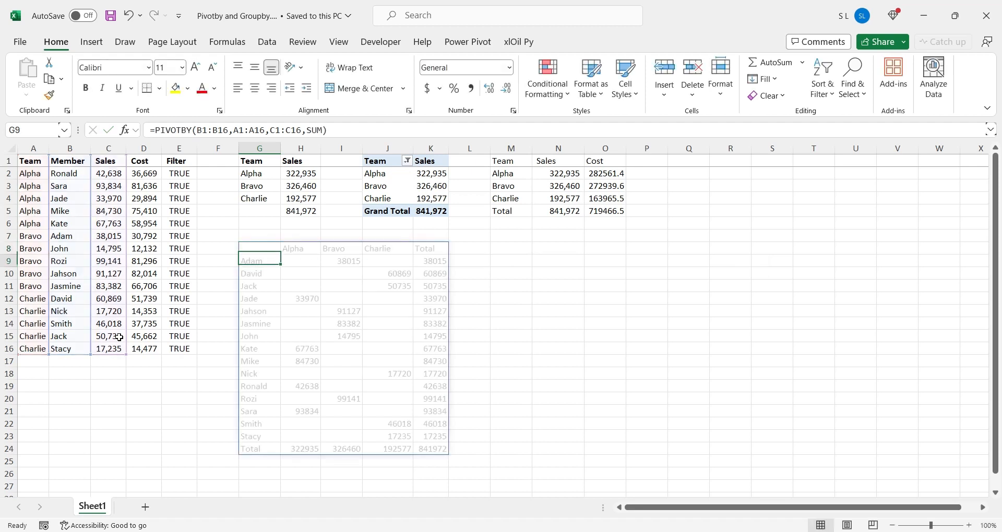
# Examine the member-by-team PIVOTBY results spilled from G8, including the totals
pyautogui.moveTo(254, 249); pyautogui.dragTo(428, 449)
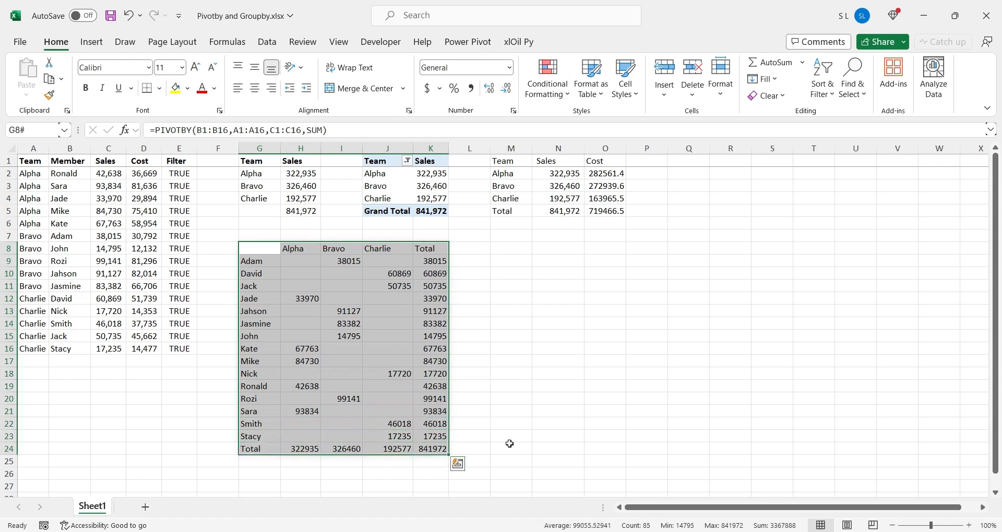
pyautogui.click(504, 447)
pyautogui.press('Right')
pyautogui.press('Right')
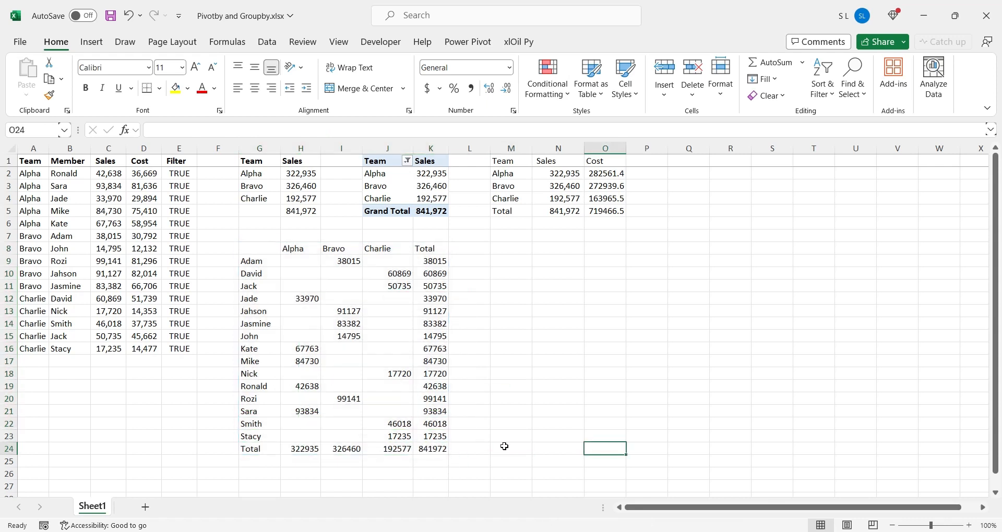
# Add a field headers argument of 3 (Yes and show) to the PIVOTBY formula in G8
pyautogui.click(258, 250)
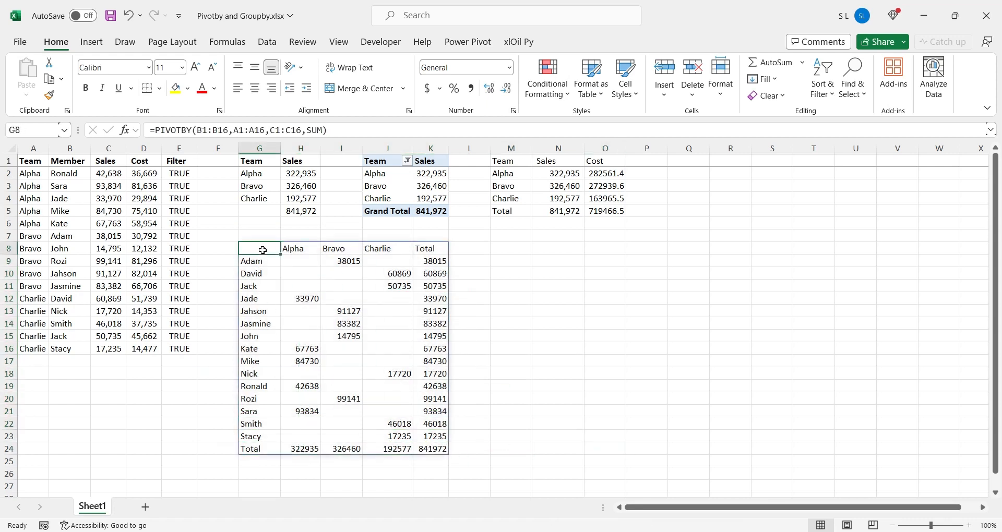
pyautogui.click(324, 131)
pyautogui.write(',')
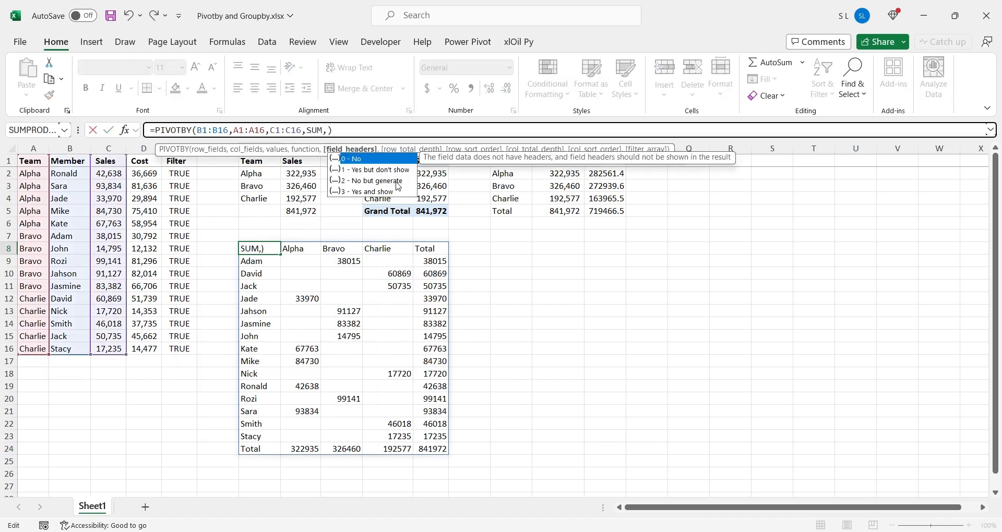
pyautogui.doubleClick(368, 193)
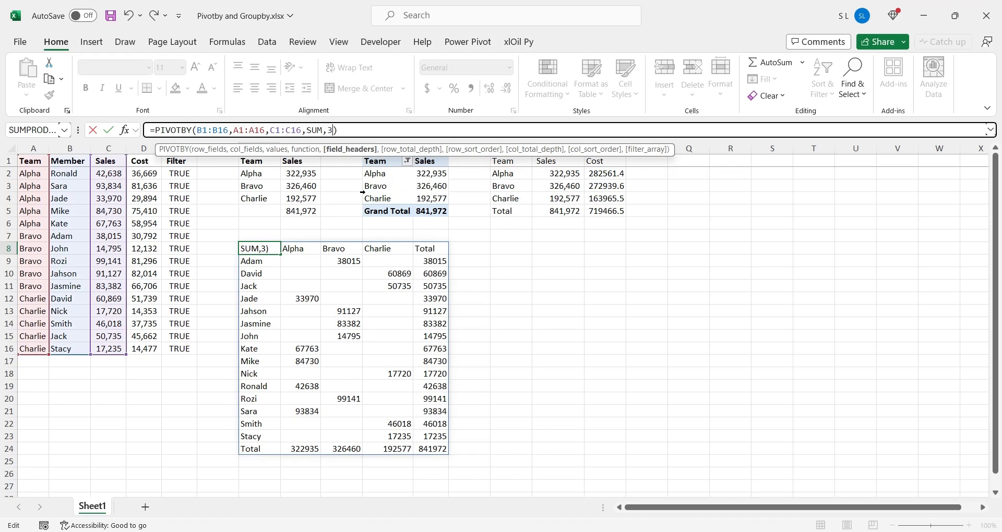
pyautogui.press('Return')
pyautogui.click(295, 249)
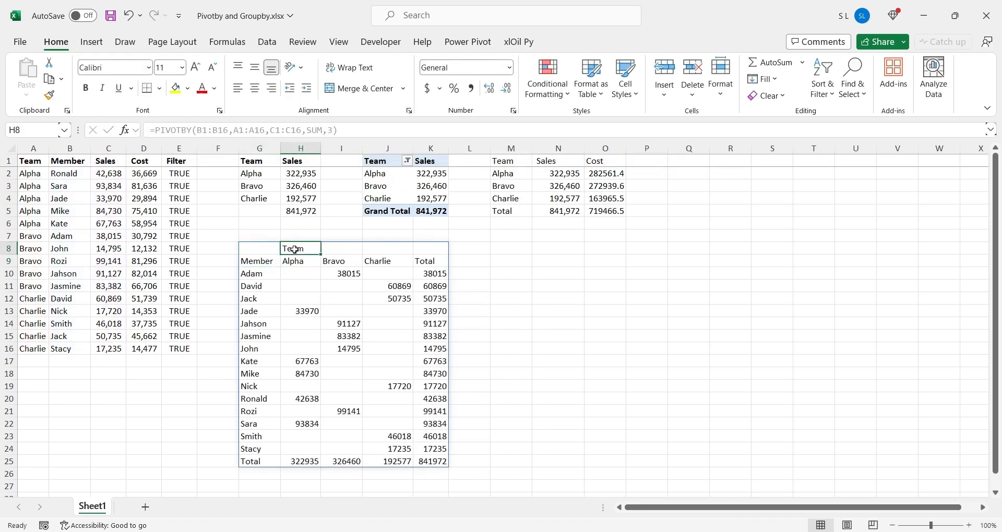
# Add a row total depth argument of 0 (No totals) to the G8 PIVOTBY formula
pyautogui.click(263, 248)
pyautogui.click(335, 130)
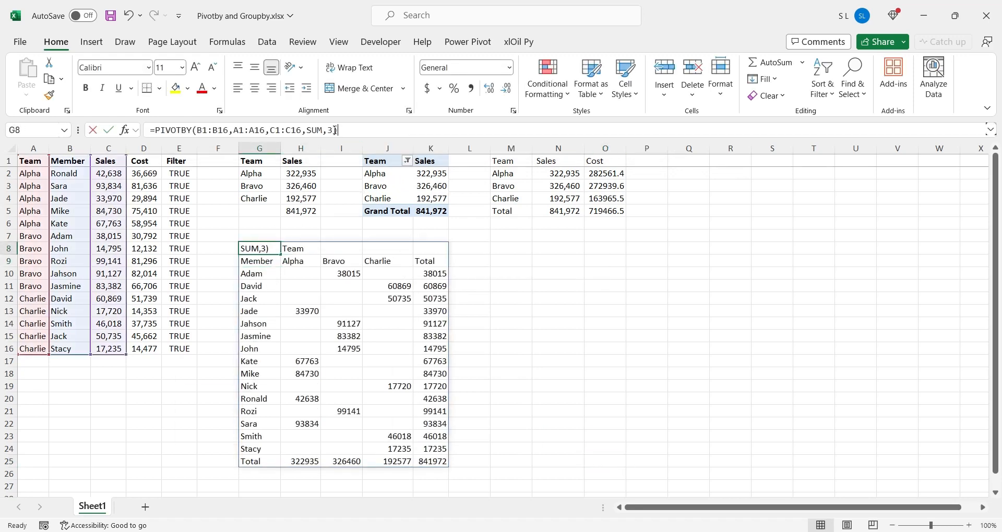
pyautogui.write(',')
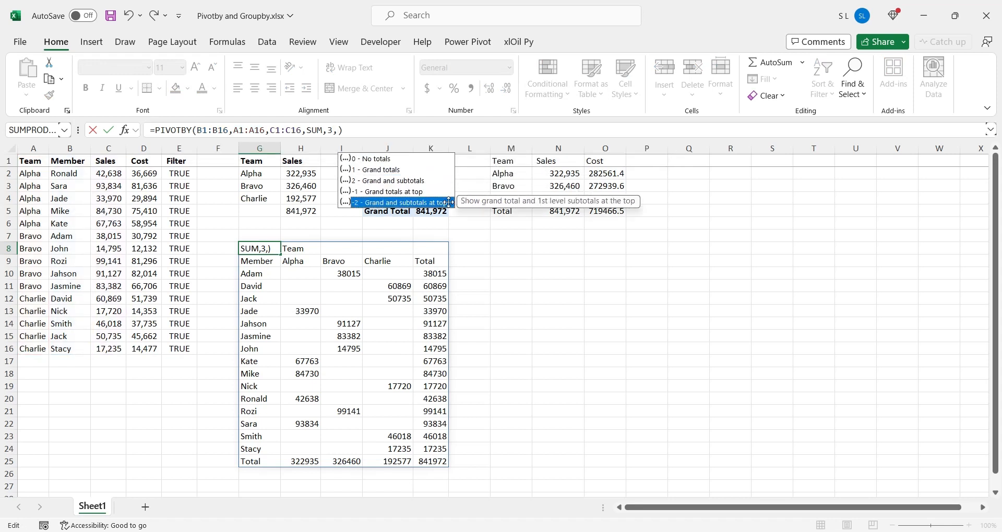
pyautogui.doubleClick(386, 173)
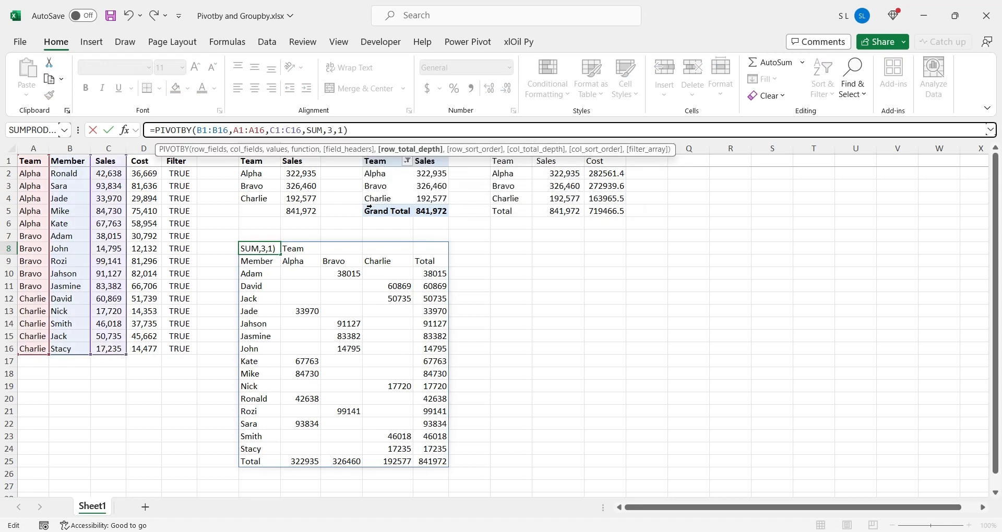
pyautogui.press('BackSpace')
pyautogui.write('0')
pyautogui.press('Return')
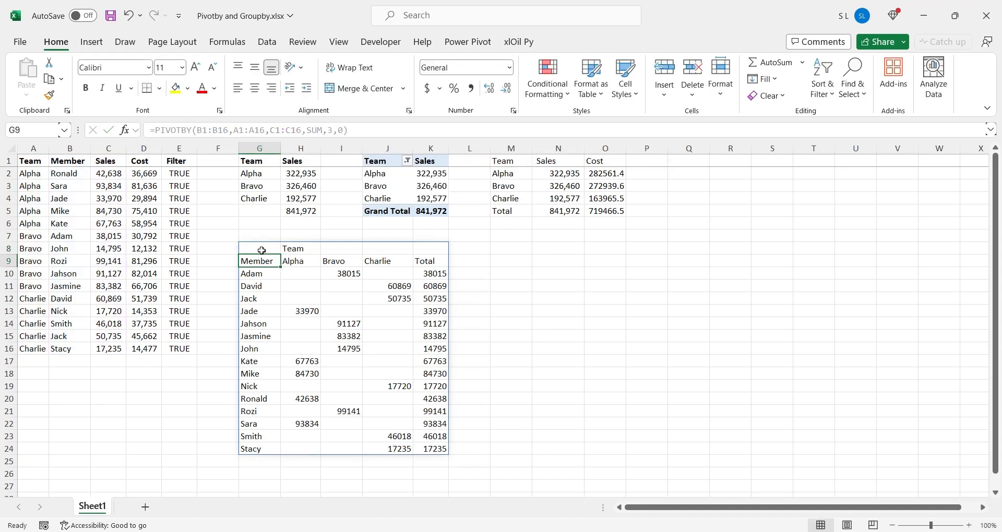
# Change the row total depth in the G8 PIVOTBY formula to 1 for grand totals
pyautogui.click(343, 130)
pyautogui.press('BackSpace')
pyautogui.write('1')
pyautogui.press('Return')
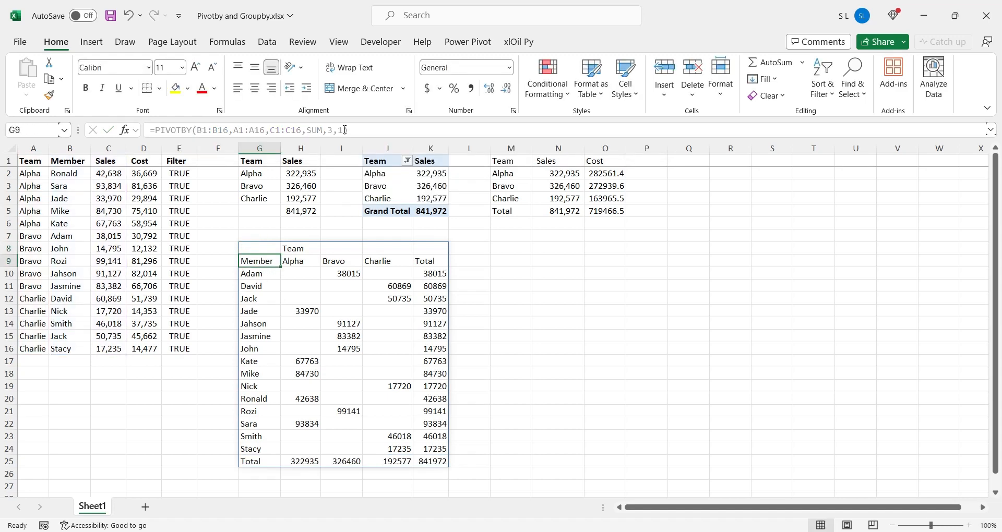
# Add a row sort order of -1 to the G8 PIVOTBY formula to sort the members in descending order
pyautogui.click(259, 249)
pyautogui.click(344, 130)
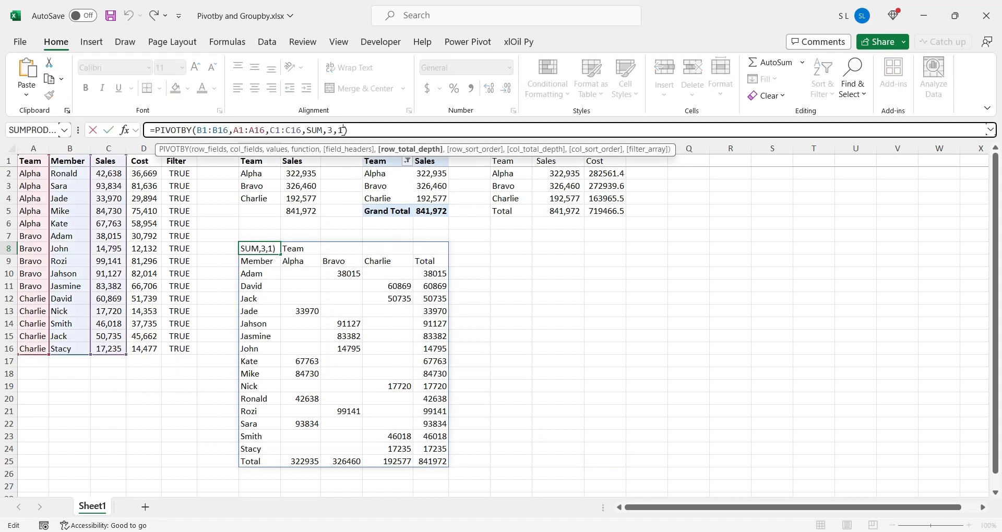
pyautogui.write(',')
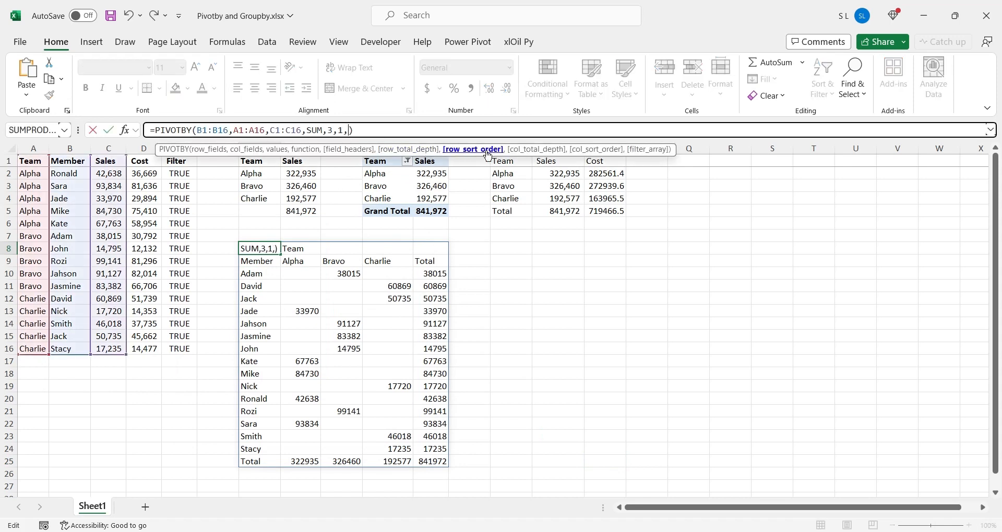
pyautogui.write('-1')
pyautogui.press('Return')
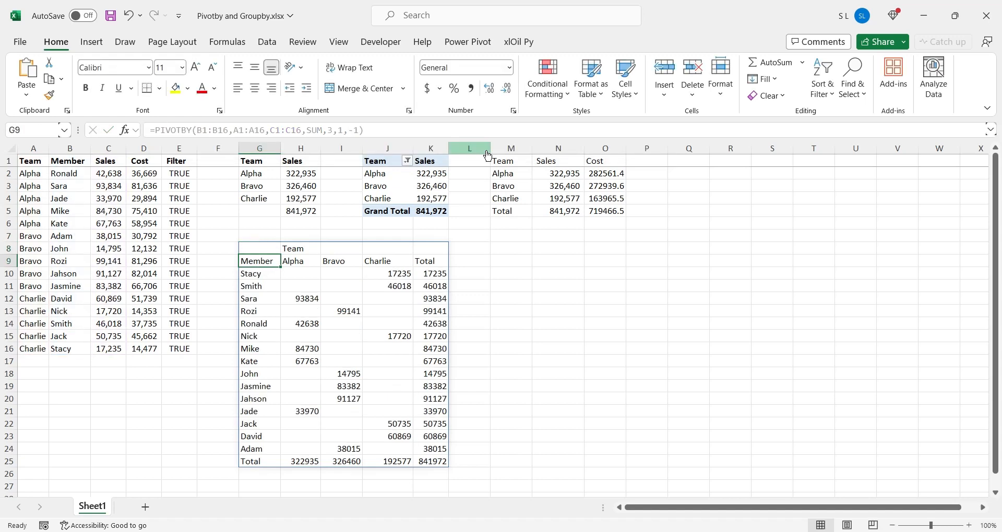
# Set the row sort order in the G8 PIVOTBY formula to -2 to sort by sales in descending order
pyautogui.click(267, 251)
pyautogui.click(356, 130)
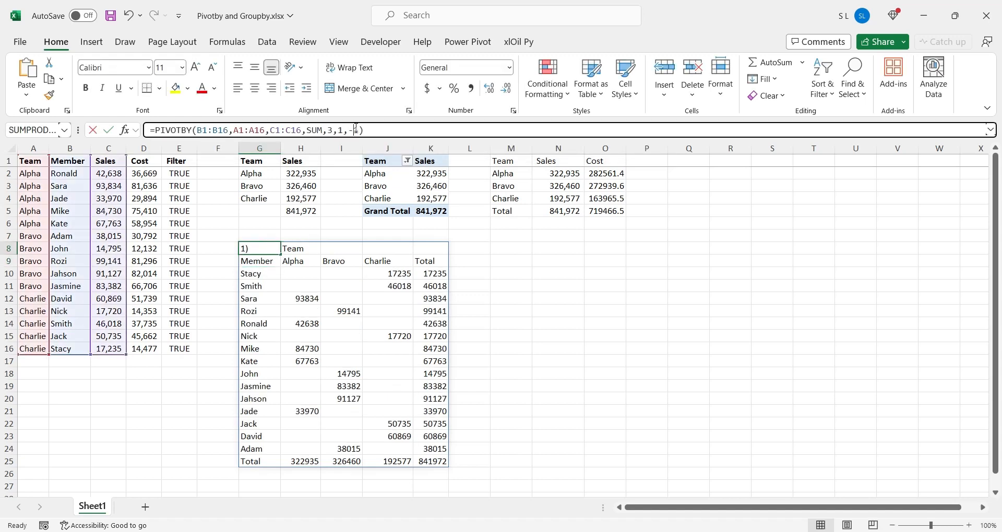
pyautogui.press('BackSpace')
pyautogui.write('2')
pyautogui.press('Return')
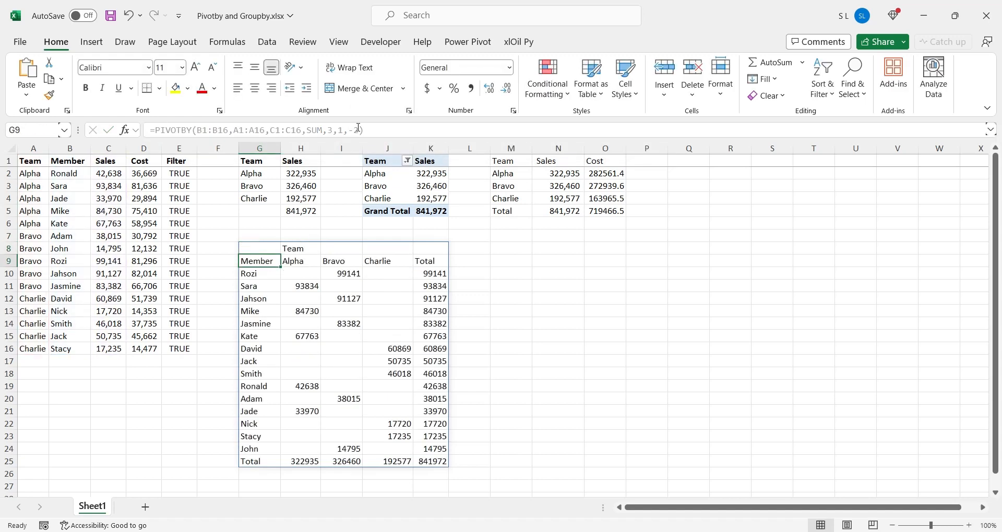
# Try a row sort order of -3 in the G8 PIVOTBY formula
pyautogui.press('Up')
pyautogui.doubleClick(356, 130)
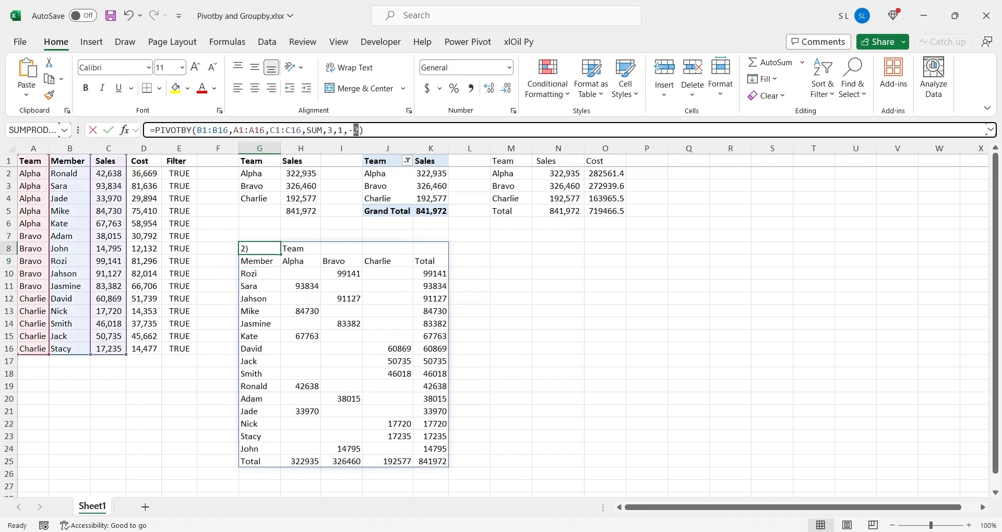
pyautogui.write('3')
pyautogui.press('Return')
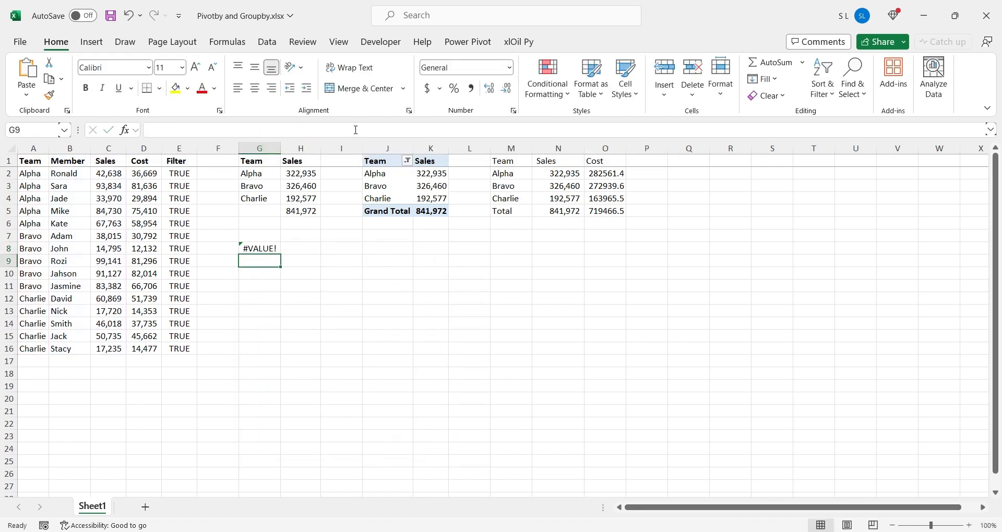
# Return the row sort order in the G8 PIVOTBY formula to -1
pyautogui.press('Up')
pyautogui.doubleClick(357, 130)
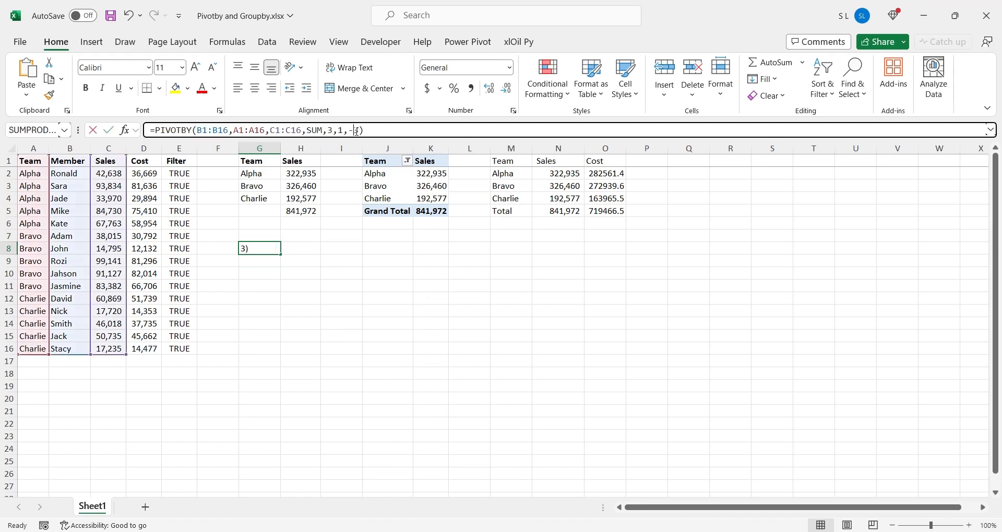
pyautogui.write('1')
pyautogui.press('Return')
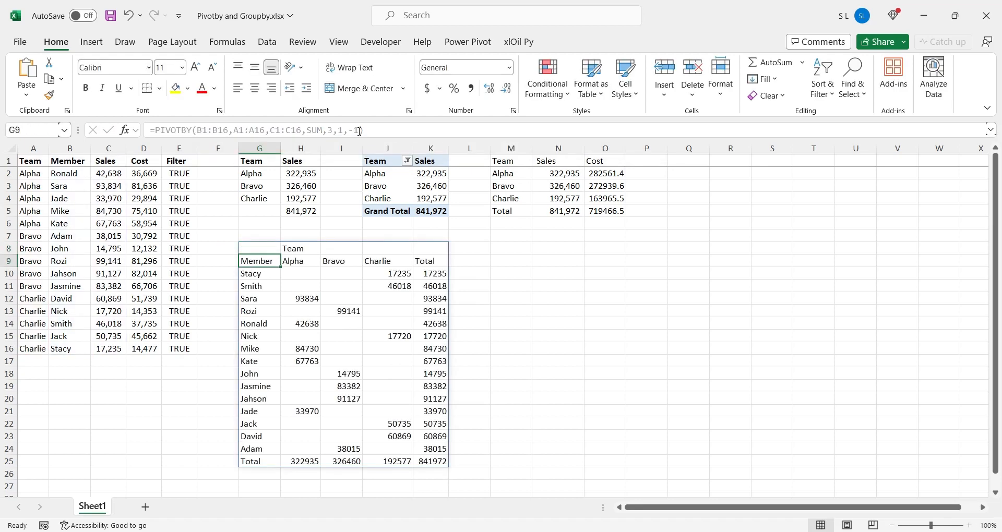
# Set the row sort order in the G8 PIVOTBY formula to 1 to sort the members in ascending order
pyautogui.press('Up')
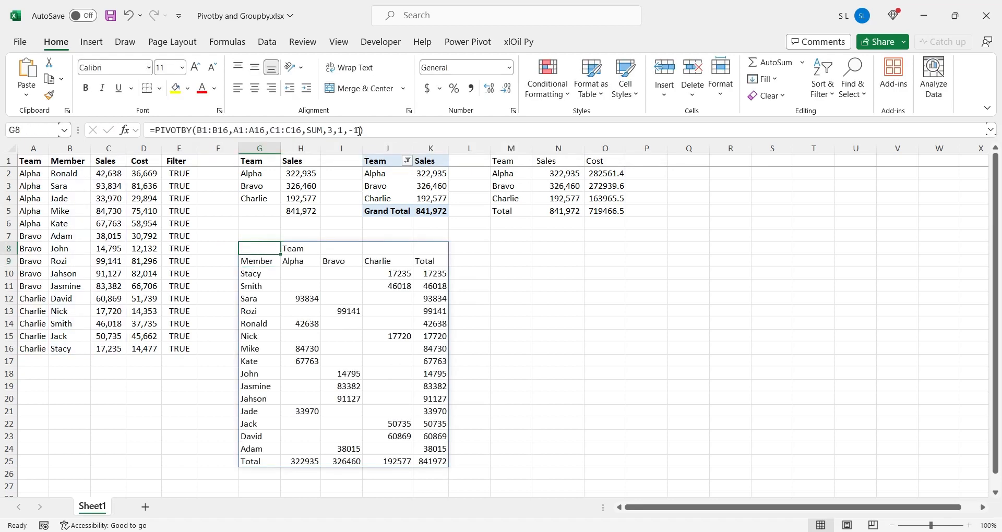
pyautogui.doubleClick(358, 130)
pyautogui.moveTo(359, 130); pyautogui.dragTo(349, 130)
pyautogui.write('1')
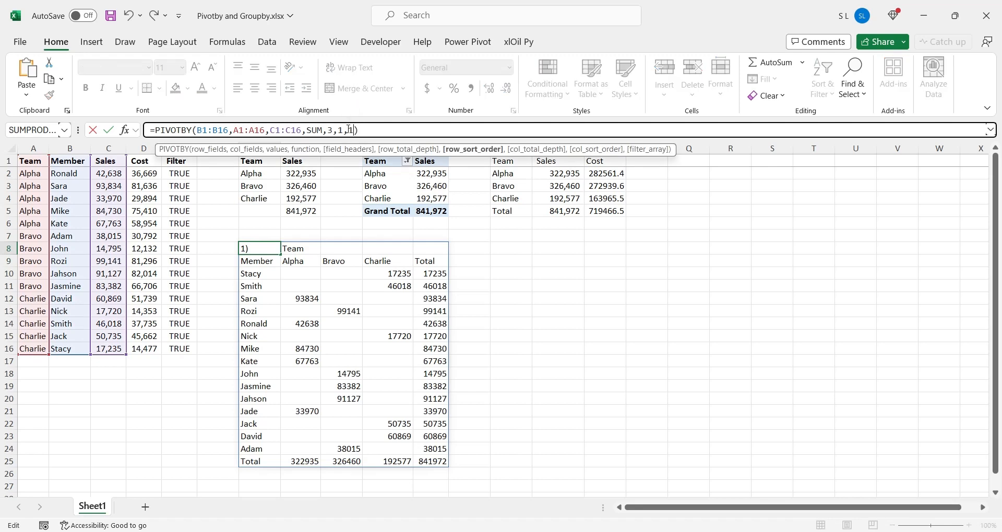
pyautogui.press('Return')
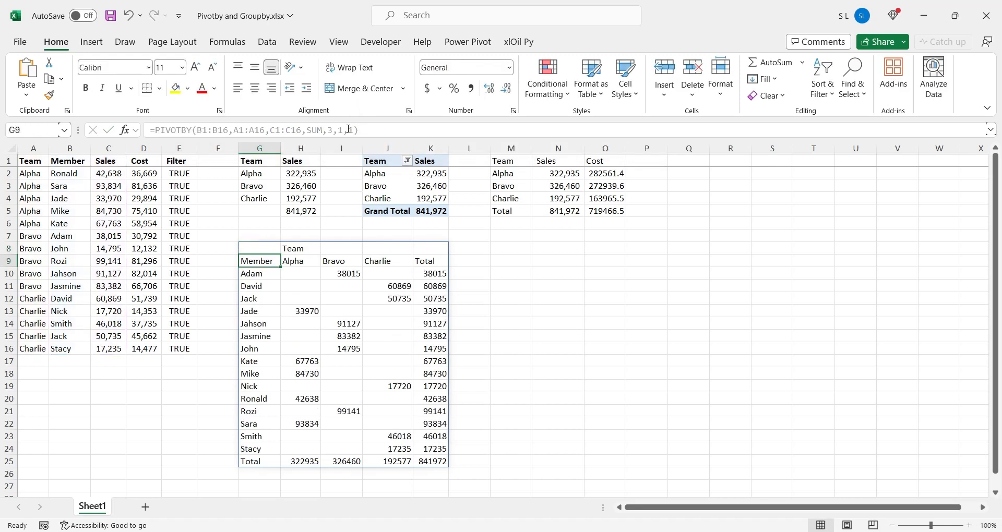
# Add a column total depth argument of 0 (No totals) to the G8 PIVOTBY formula
pyautogui.press('Up')
pyautogui.click(356, 130)
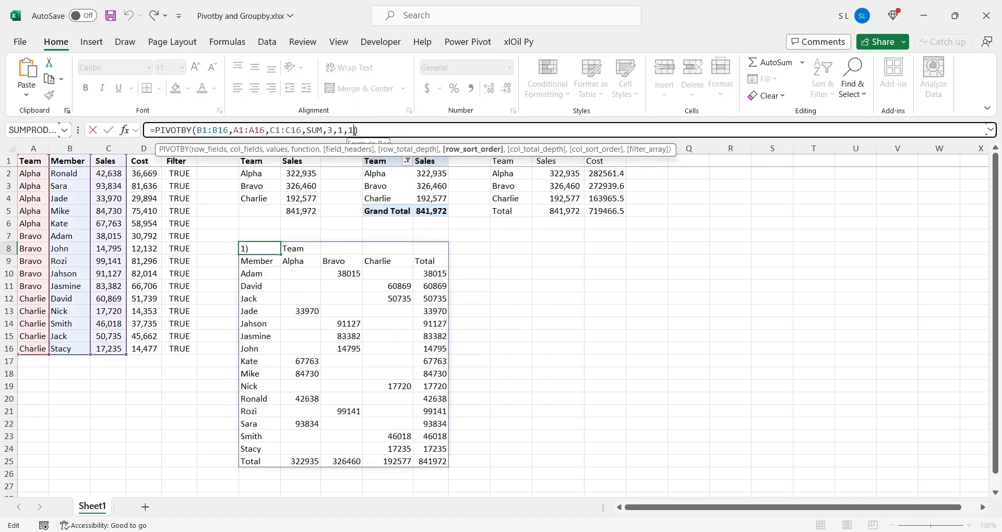
pyautogui.write(',1')
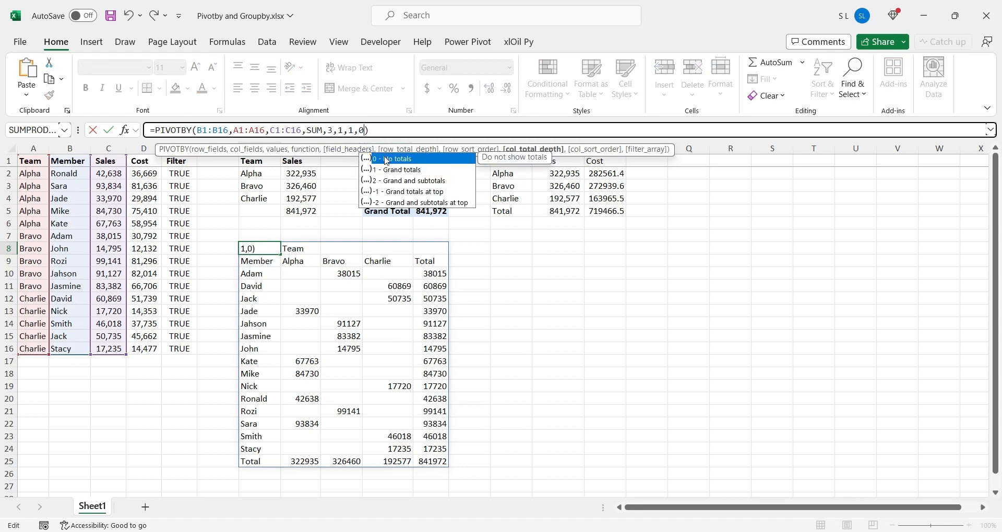
pyautogui.doubleClick(387, 158)
pyautogui.press('Return')
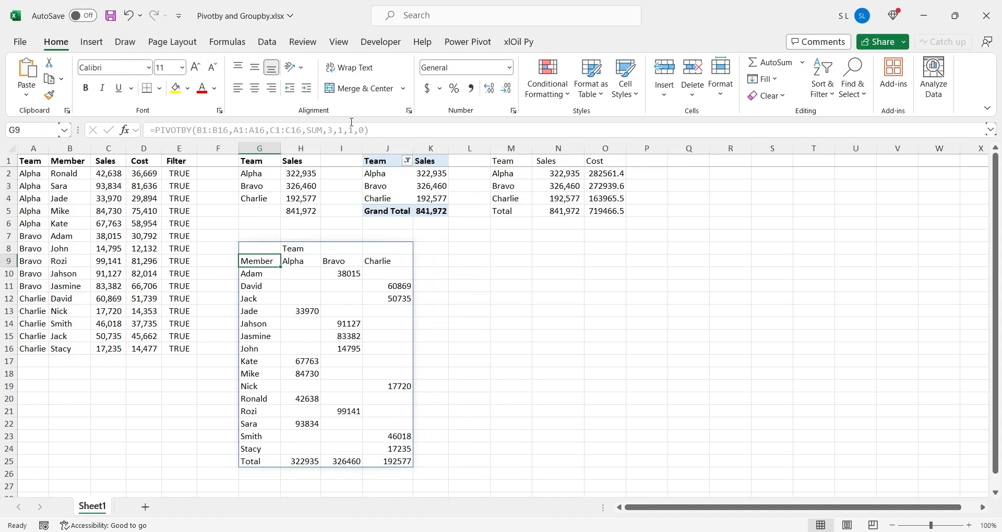
# Change the column total depth in the G8 PIVOTBY formula to 1 for grand totals
pyautogui.click(260, 248)
pyautogui.click(365, 130)
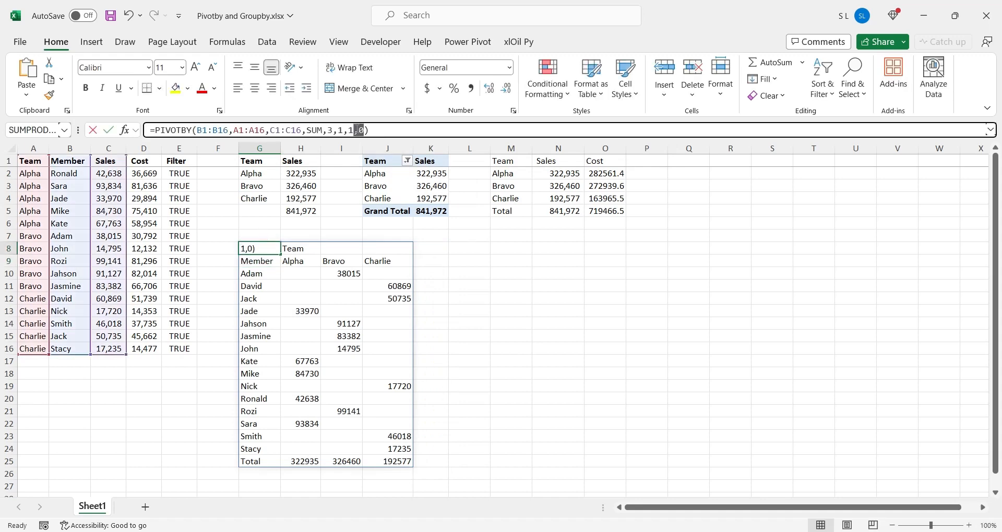
pyautogui.press('BackSpace')
pyautogui.write('1')
pyautogui.press('Return')
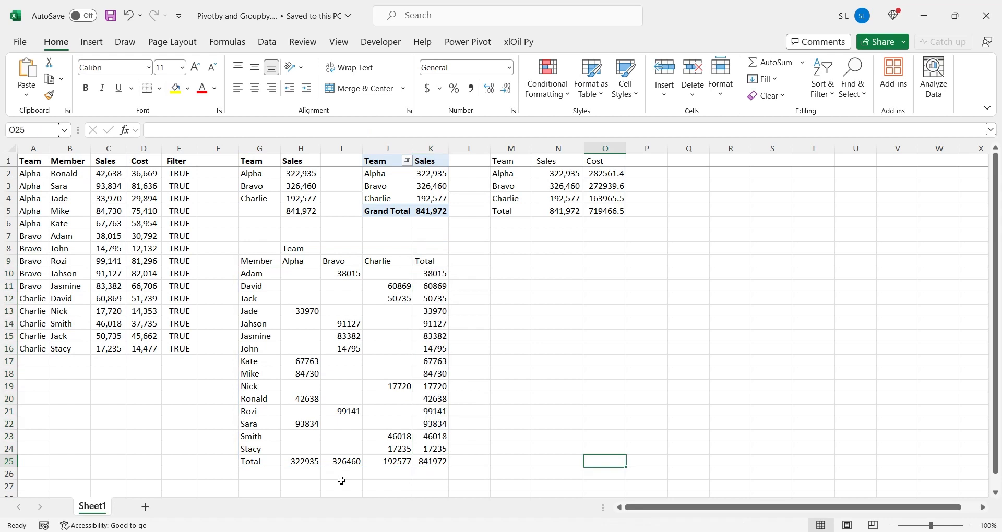
# Add a column sort order of 1 to the G8 PIVOTBY formula to sort the teams in ascending order
pyautogui.click(267, 250)
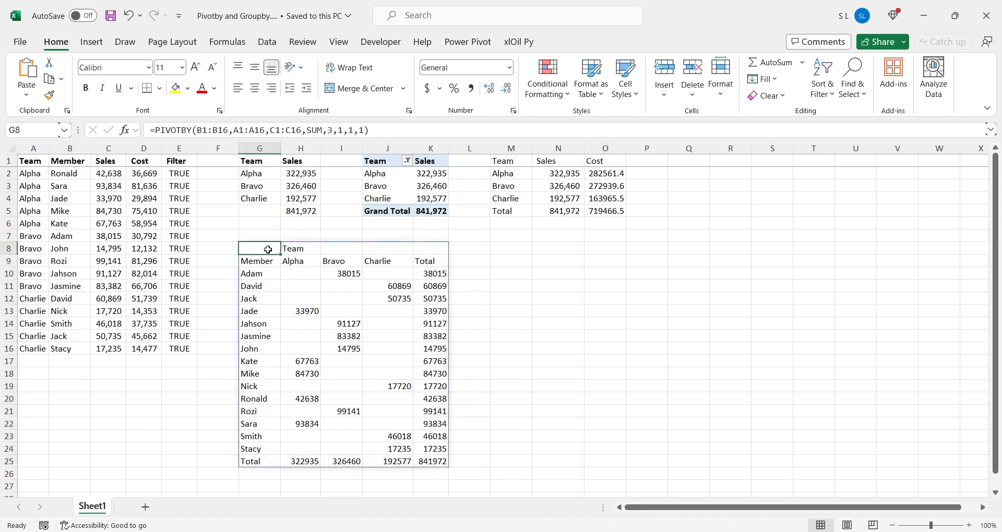
pyautogui.click(365, 131)
pyautogui.write(',')
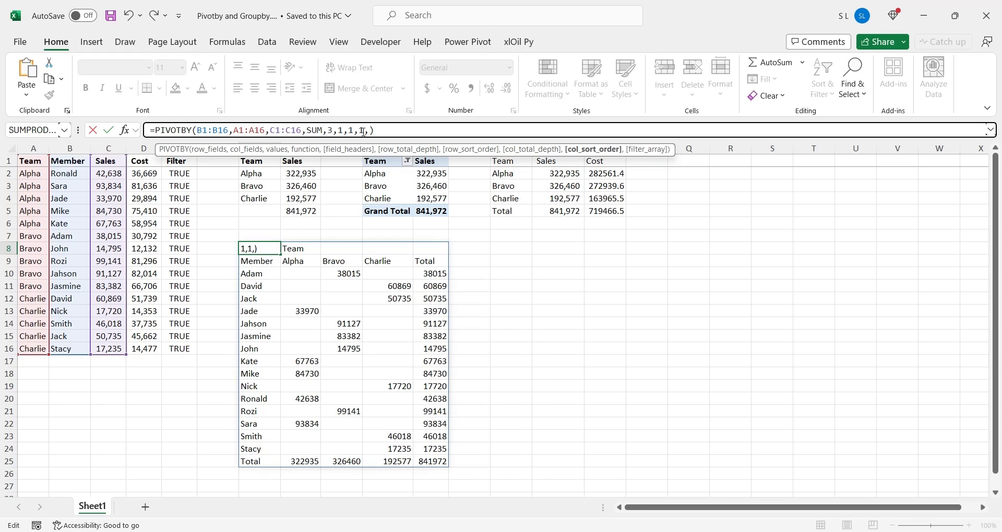
pyautogui.write('1')
pyautogui.press('Return')
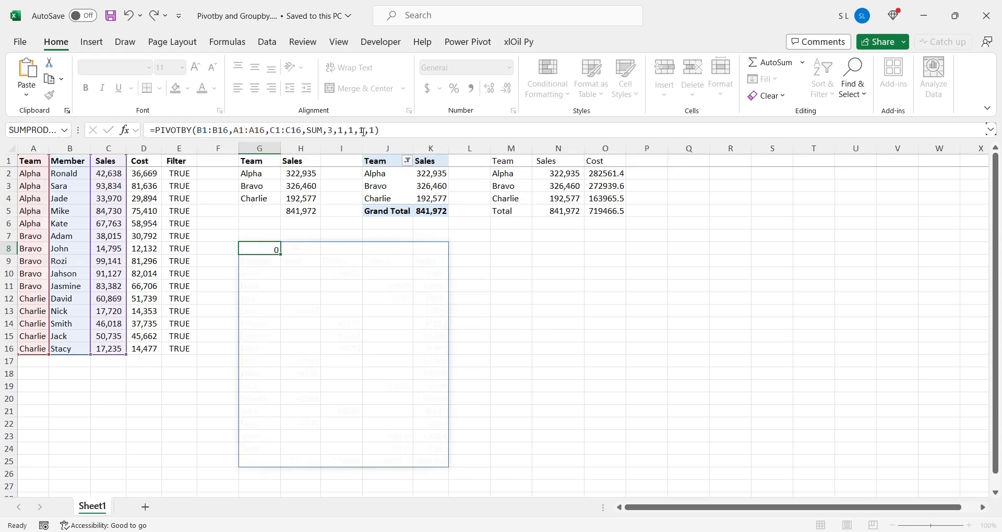
# Set the column sort order in the G8 PIVOTBY formula to -1 and check the order of the team headers
pyautogui.click(263, 244)
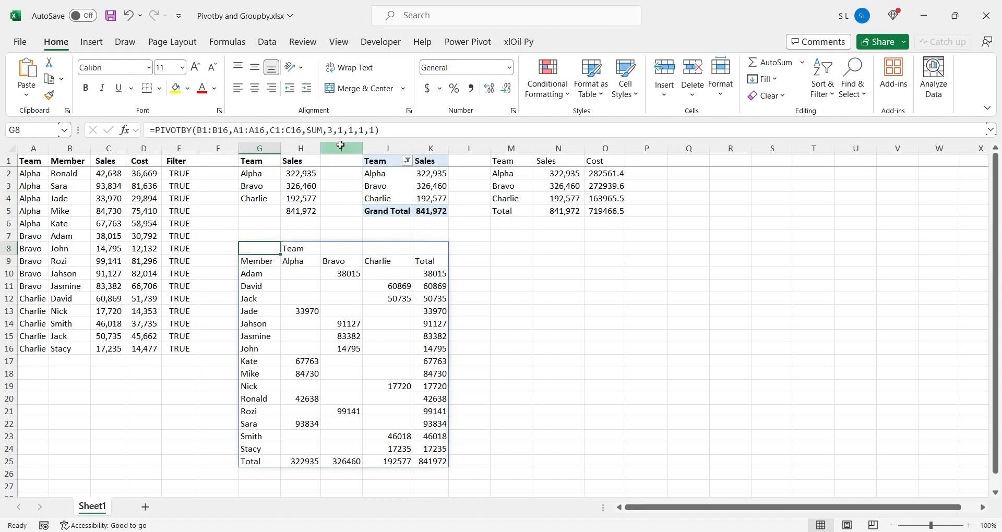
pyautogui.click(370, 130)
pyautogui.write('-')
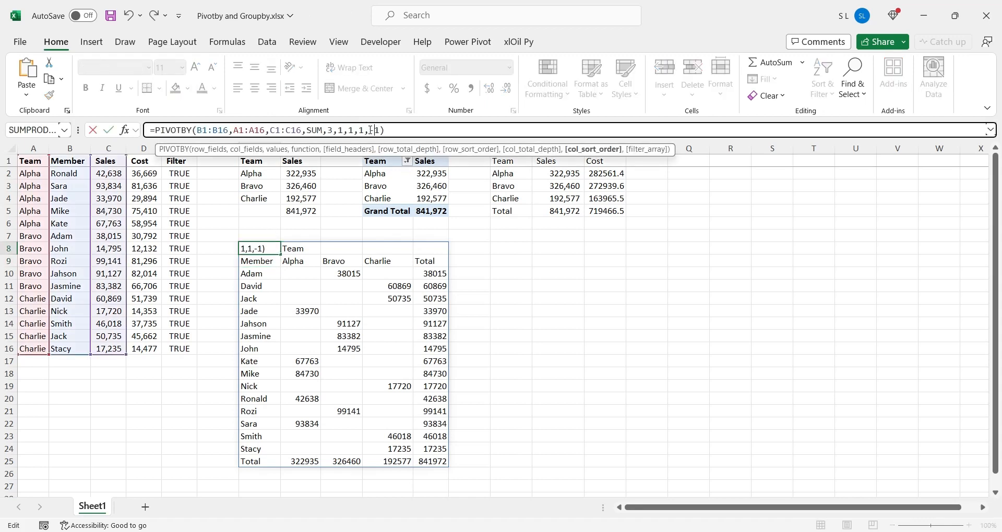
pyautogui.press('Return')
pyautogui.moveTo(301, 259); pyautogui.dragTo(380, 259)
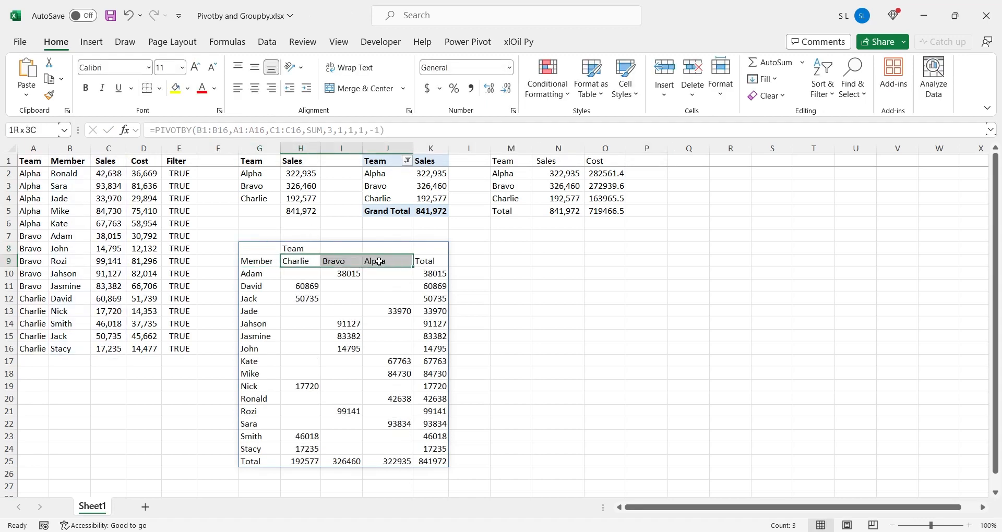
# Set the column sort order in the G8 PIVOTBY formula back to 1 and check the team headers
pyautogui.click(265, 249)
pyautogui.click(377, 131)
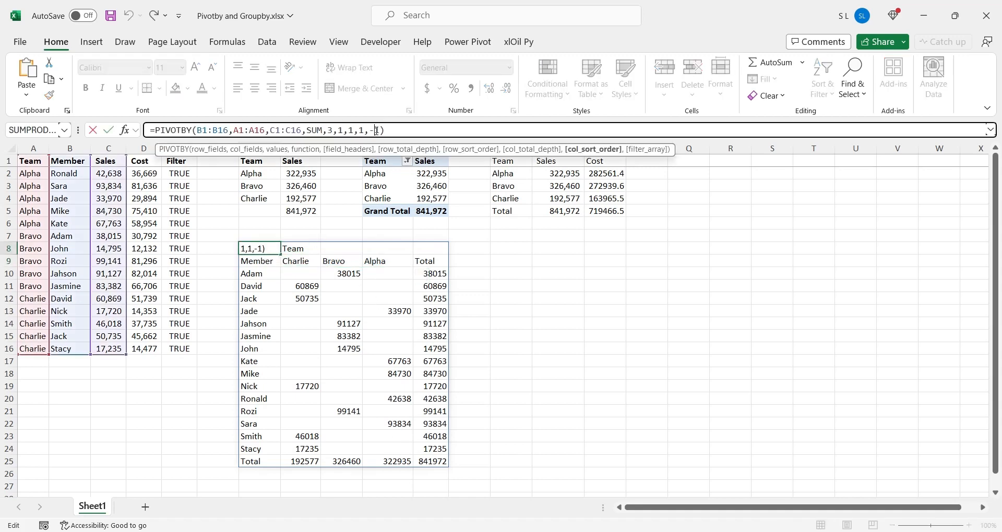
pyautogui.press('BackSpace')
pyautogui.press('Return')
pyautogui.moveTo(284, 263); pyautogui.dragTo(403, 259)
pyautogui.click(259, 247)
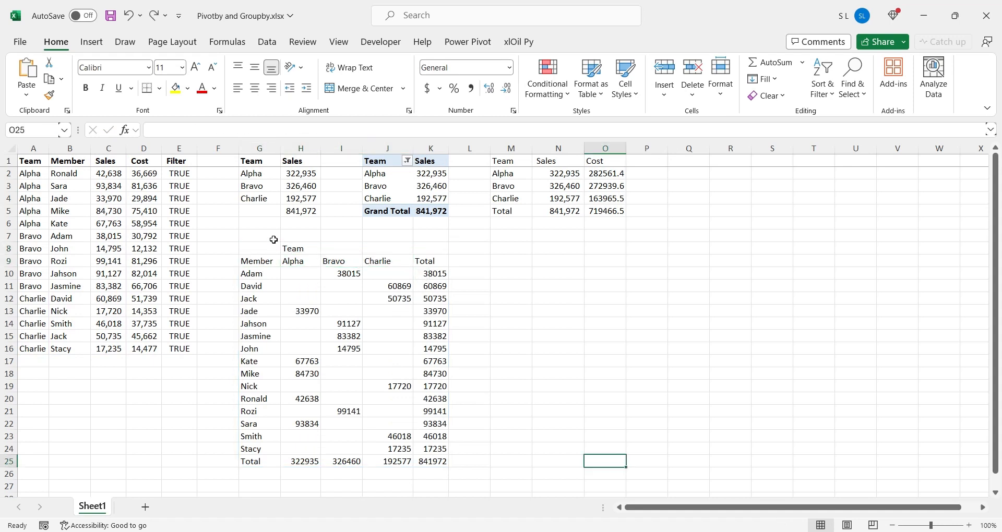
# Add the Filter column range E1:E16 as the filter array argument of the G8 PIVOTBY formula
pyautogui.click(267, 247)
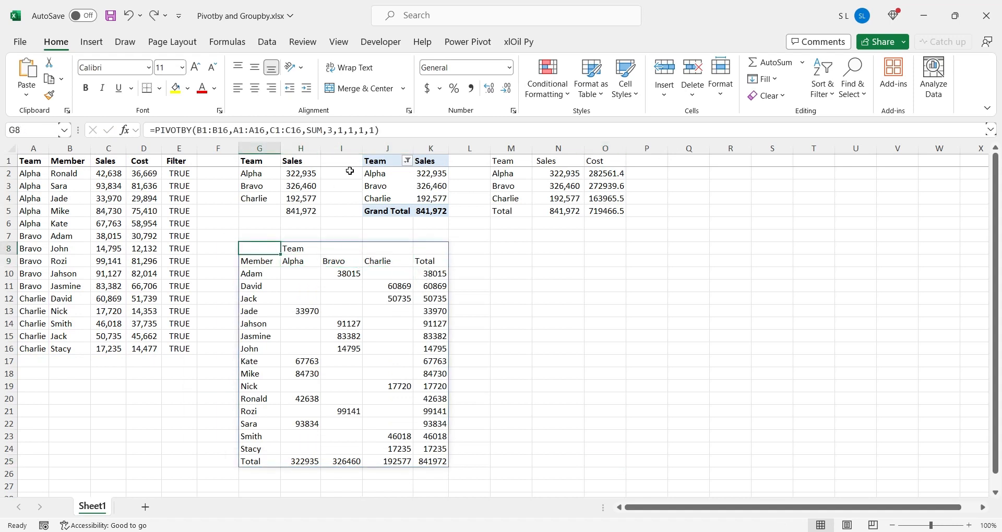
pyautogui.click(374, 131)
pyautogui.write(',')
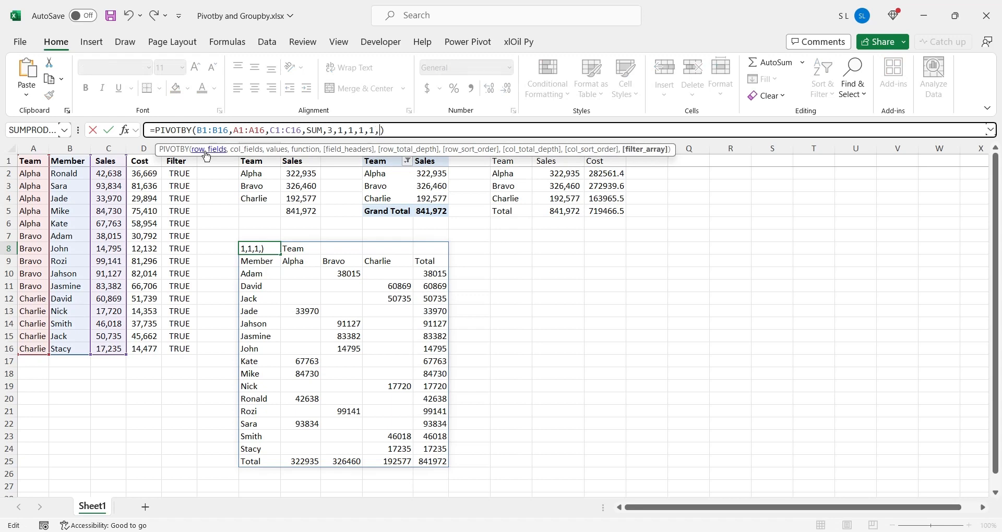
pyautogui.moveTo(184, 163); pyautogui.dragTo(195, 348)
pyautogui.press('Return')
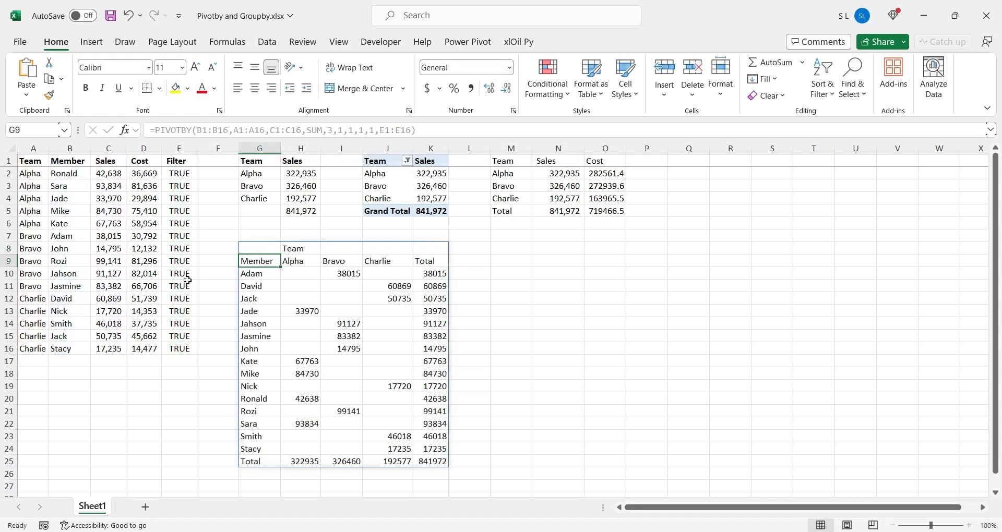
# Compare the row 3 member's record with the PIVOTBY result, set the filter flag in E3 to False, and check the member list
pyautogui.moveTo(29, 186); pyautogui.dragTo(180, 185)
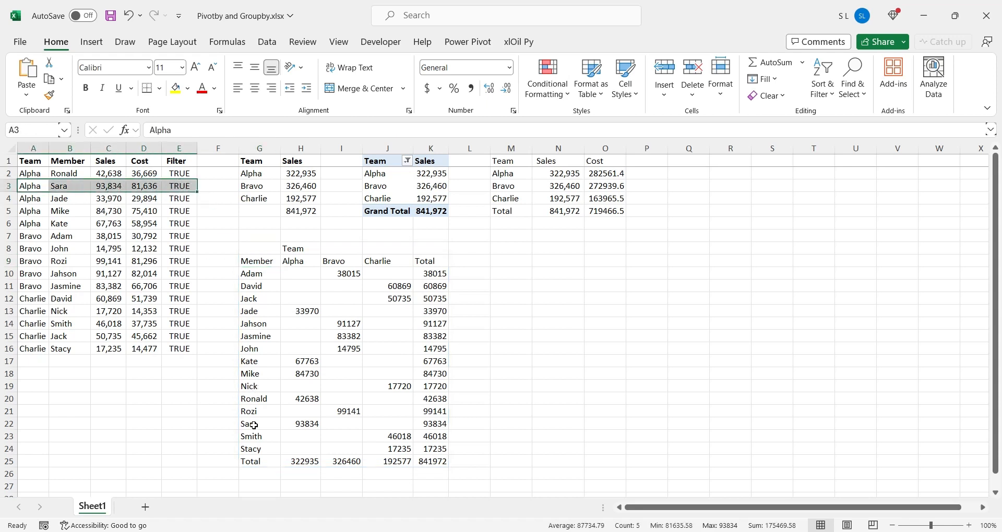
pyautogui.moveTo(255, 424); pyautogui.dragTo(430, 425)
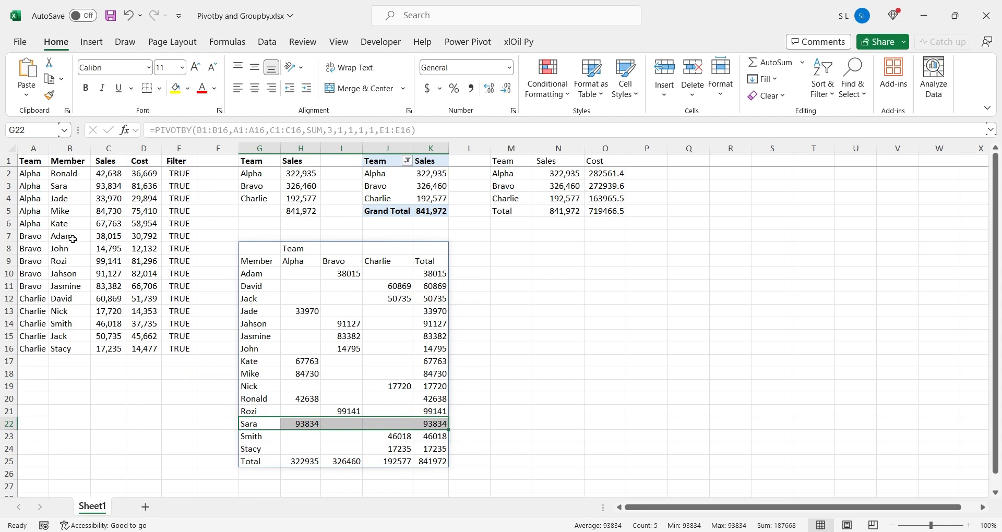
pyautogui.click(174, 186)
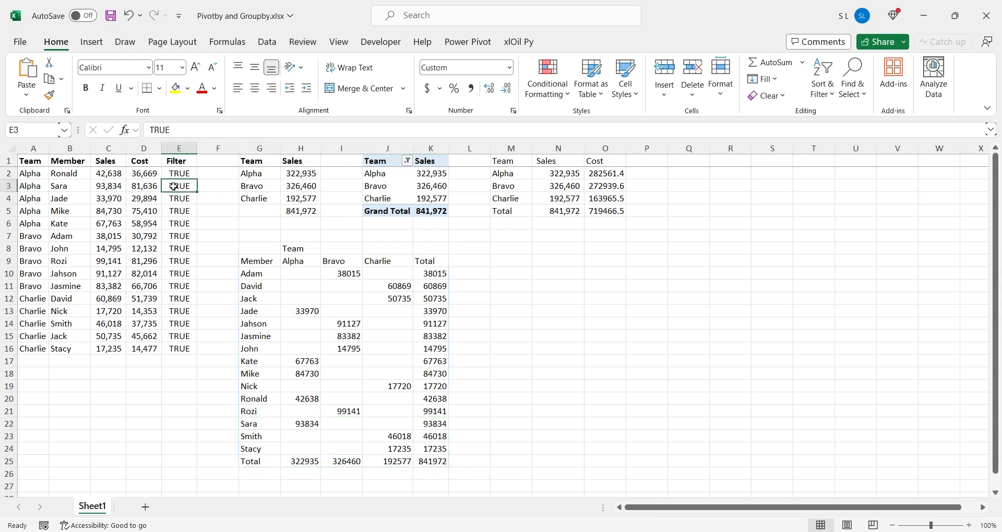
pyautogui.write('False')
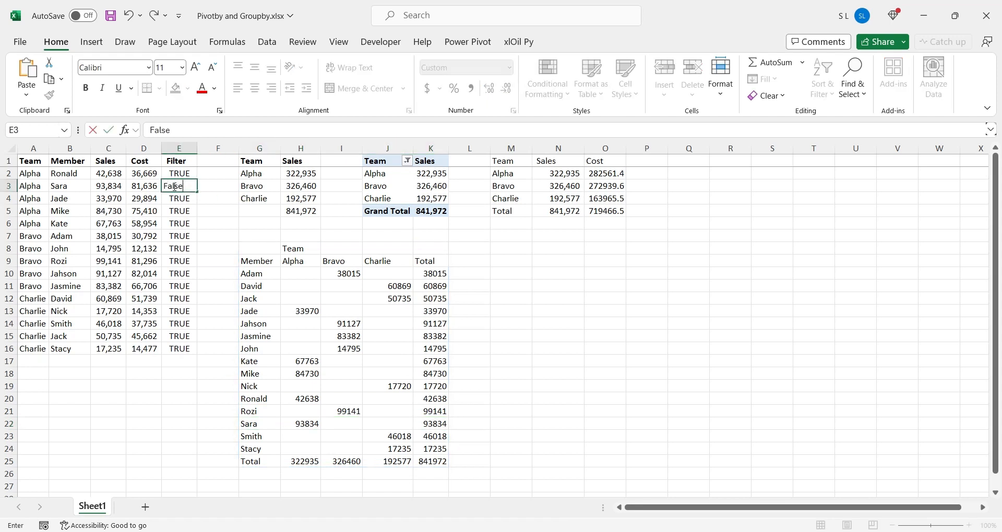
pyautogui.press('Return')
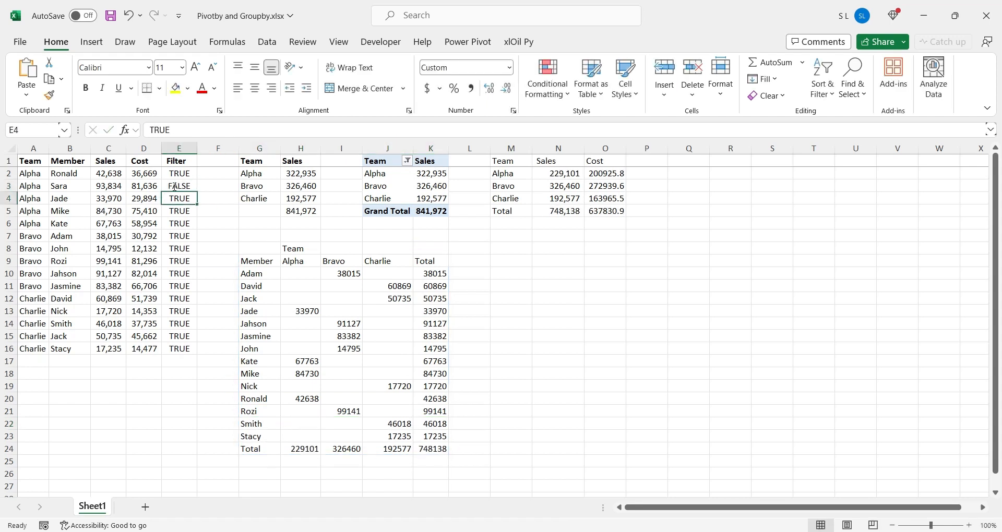
pyautogui.moveTo(255, 449); pyautogui.dragTo(258, 273)
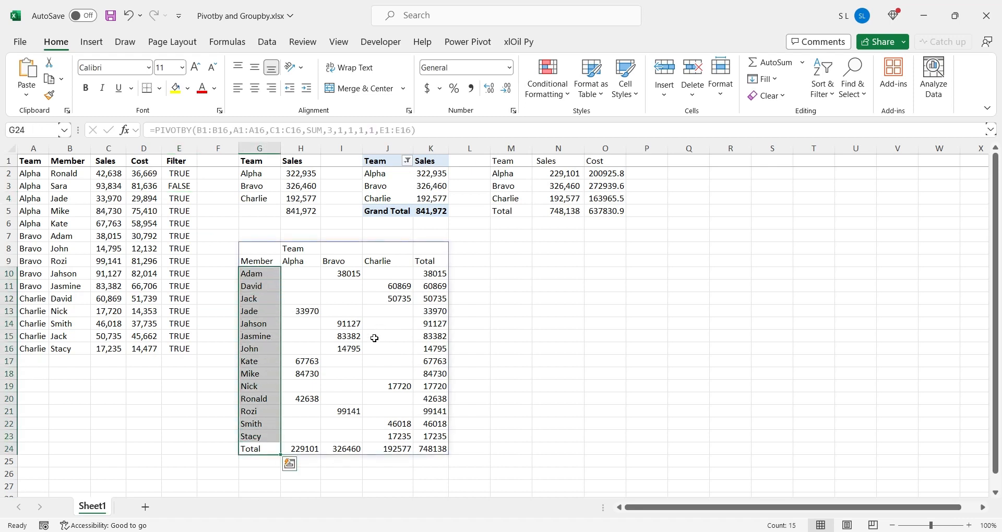
# Extend the values range in the G8 PIVOTBY formula to C1:D16 and check the Sales and Cost headers under each team
pyautogui.click(259, 249)
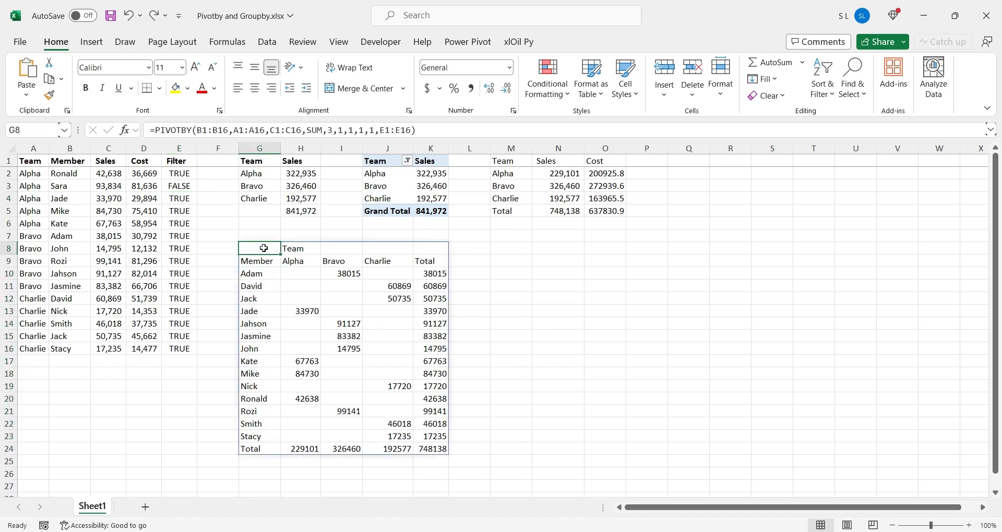
pyautogui.click(262, 131)
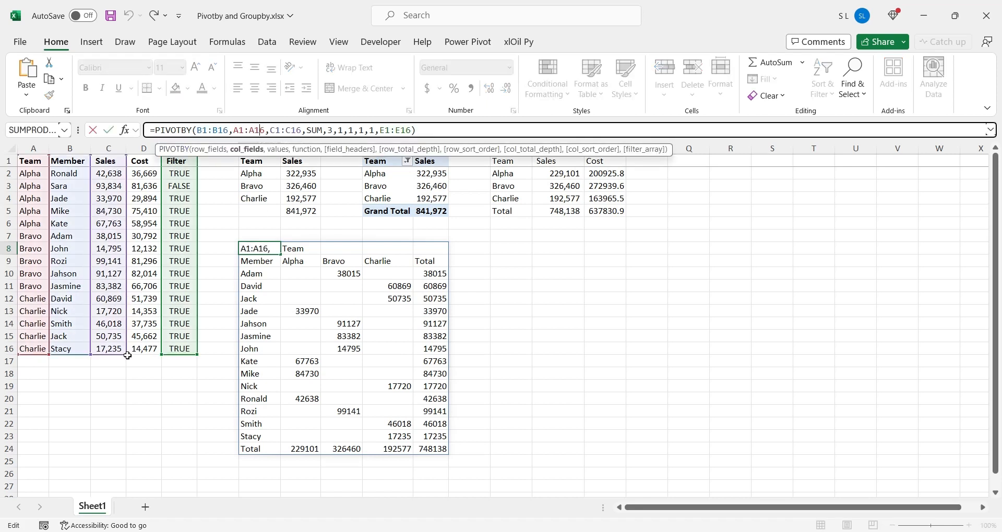
pyautogui.moveTo(127, 355); pyautogui.dragTo(152, 353)
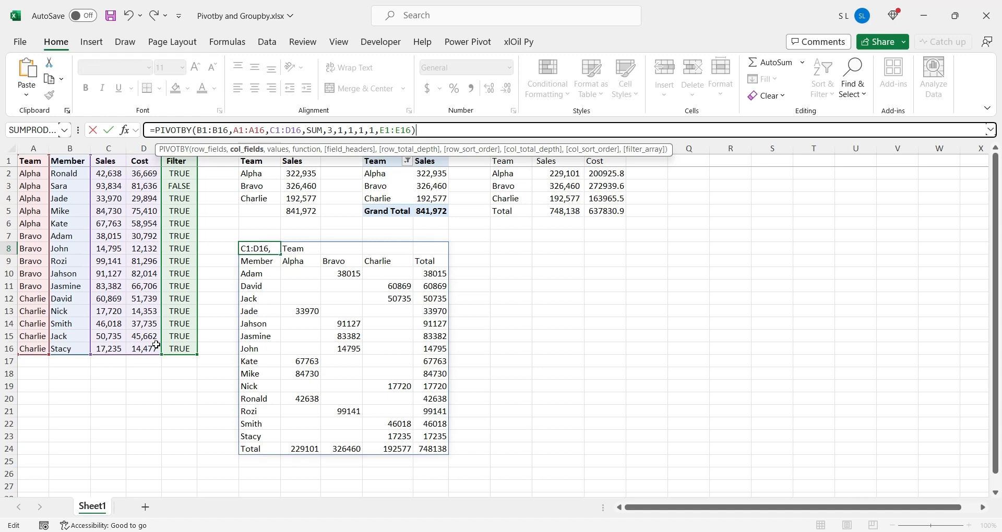
pyautogui.press('Return')
pyautogui.click(294, 272)
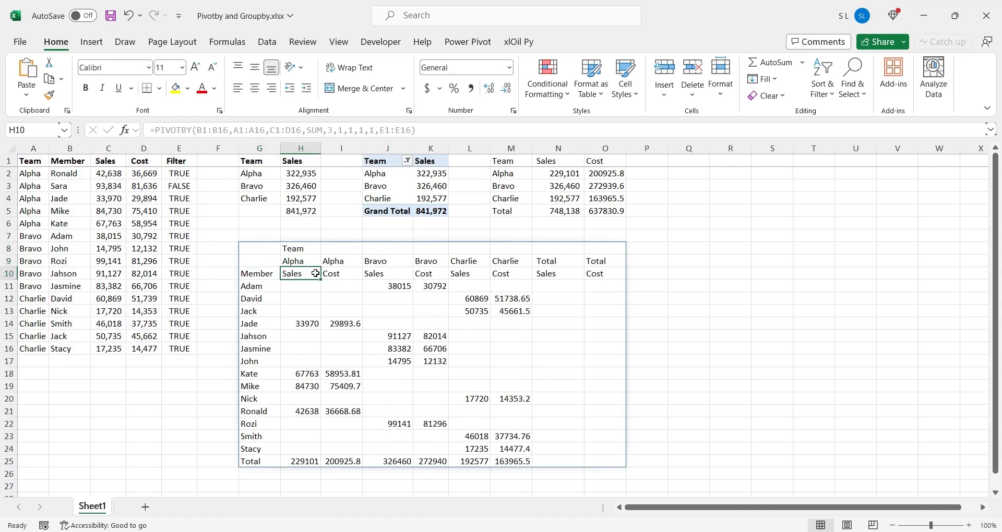
pyautogui.click(330, 274)
pyautogui.click(378, 275)
pyautogui.click(432, 275)
pyautogui.click(466, 275)
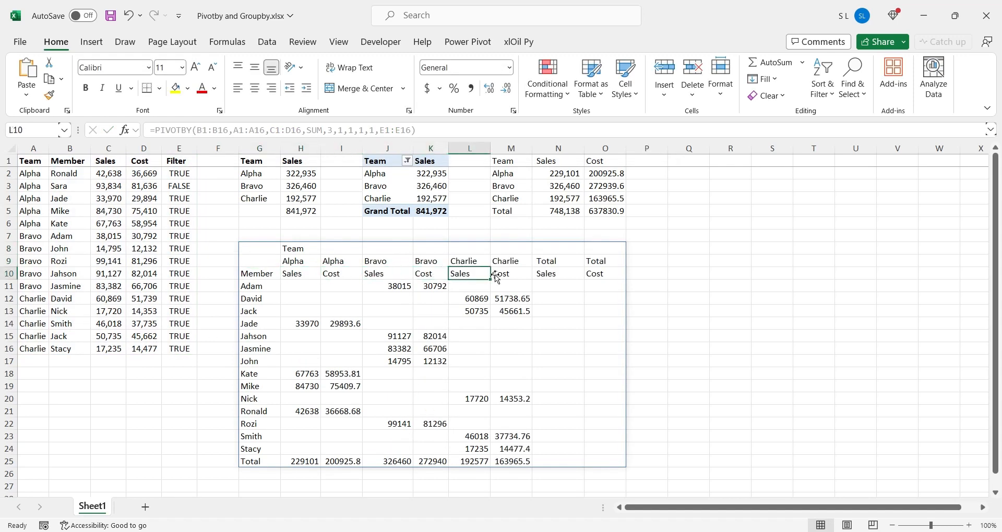
pyautogui.click(497, 277)
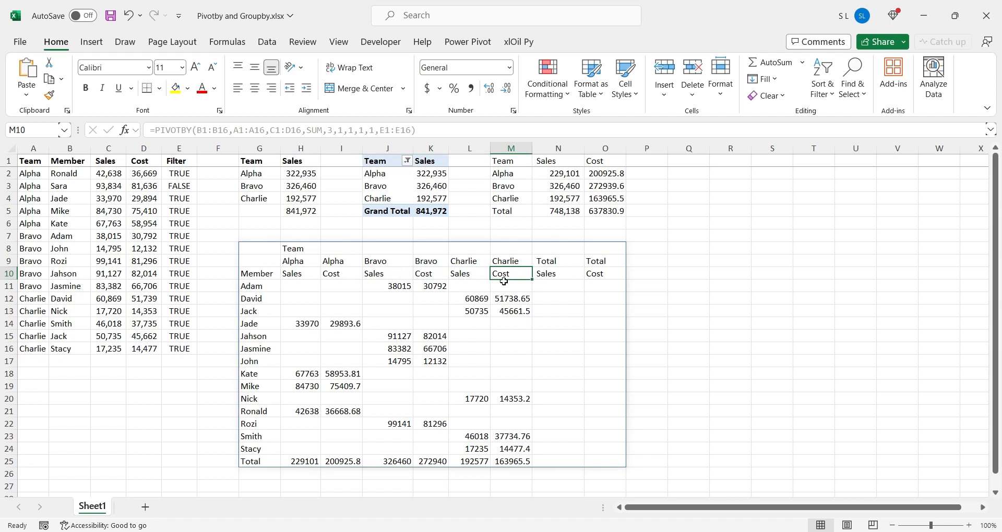